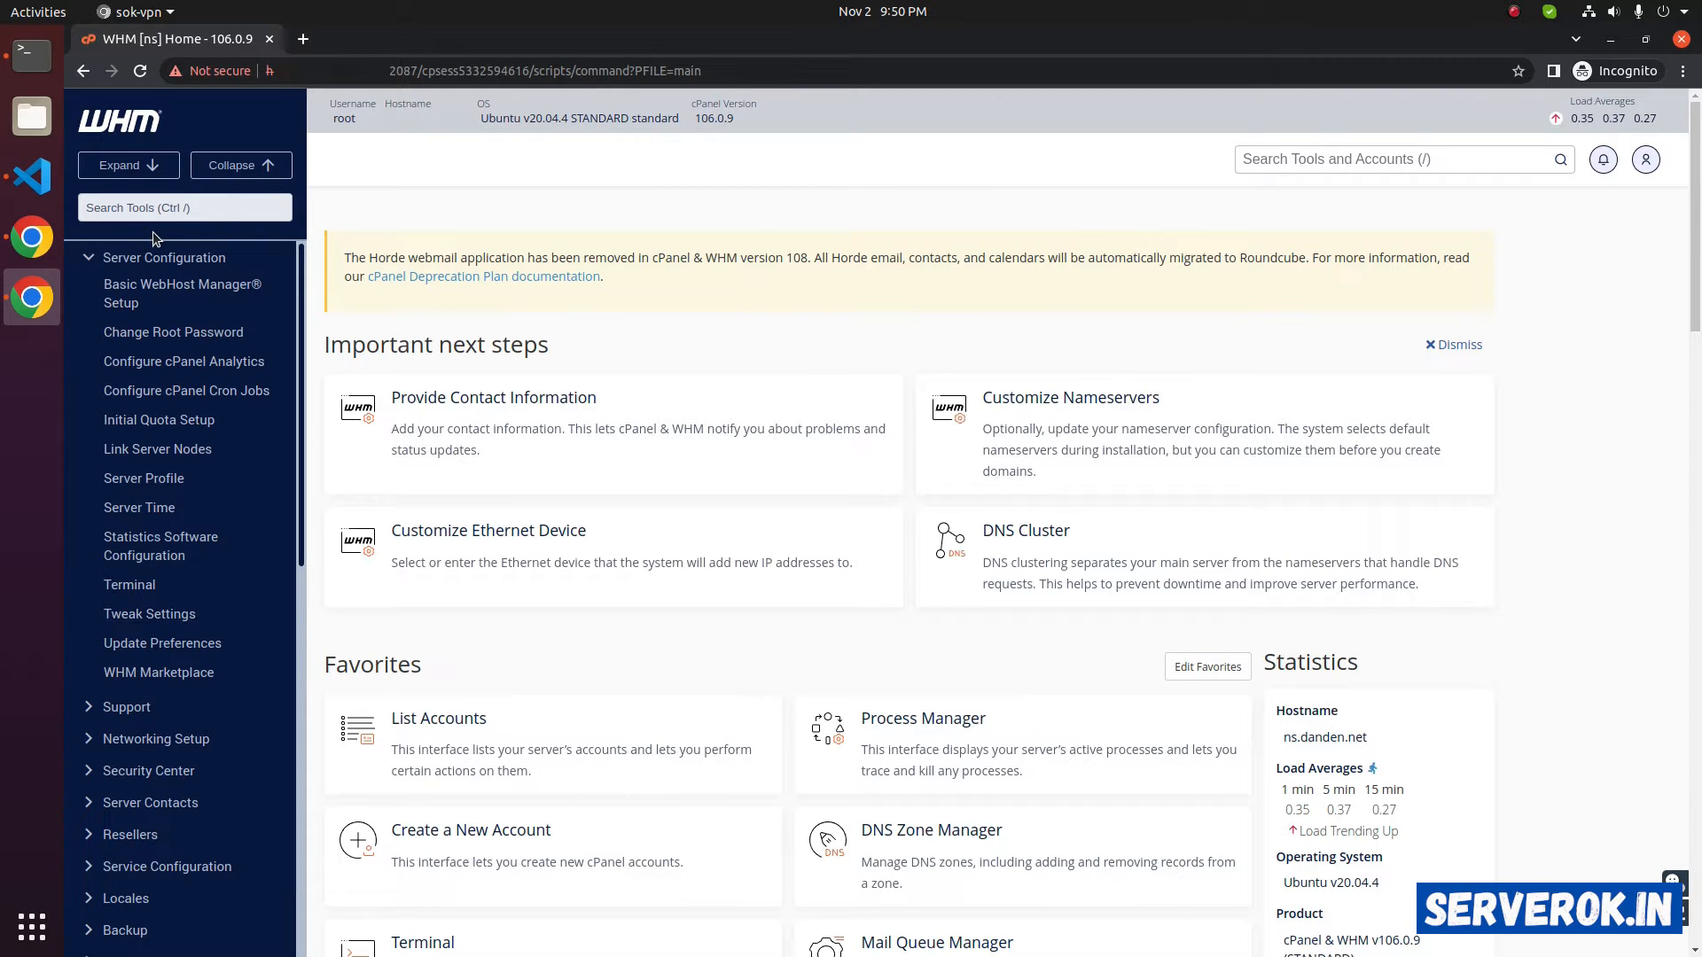
Find 'termin' in the sidebar search and open the root Terminal tool
{"action": "left_click", "coordinate": [170, 207]}
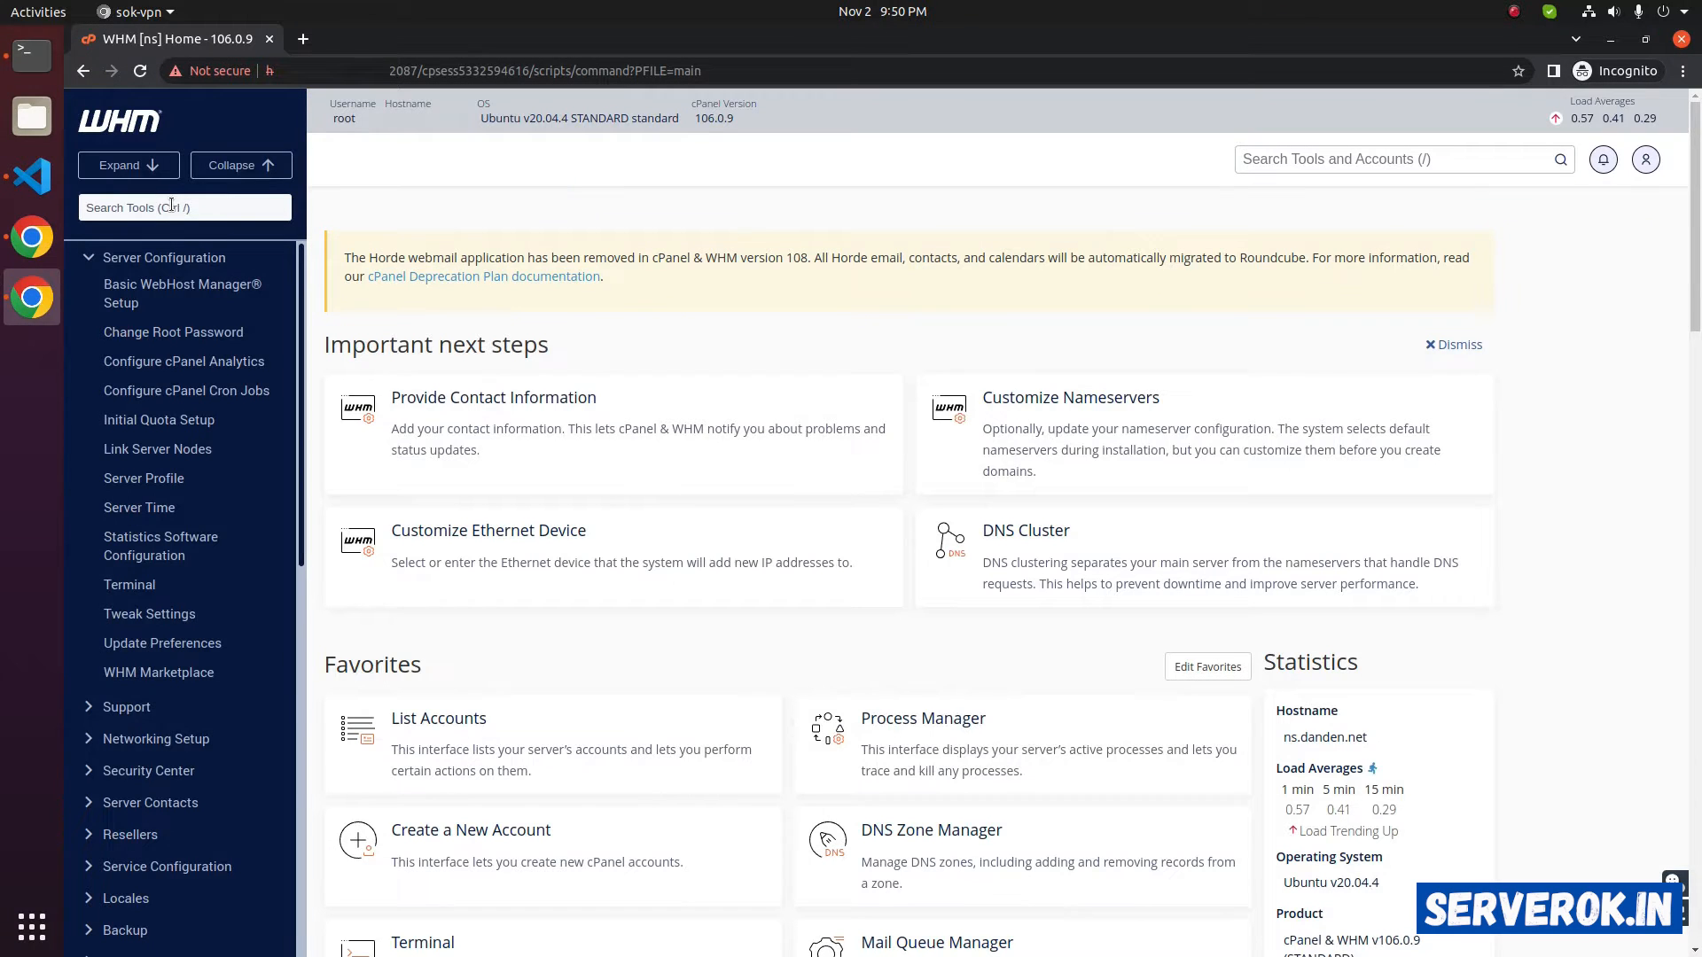
{"action": "type", "text": "termin"}
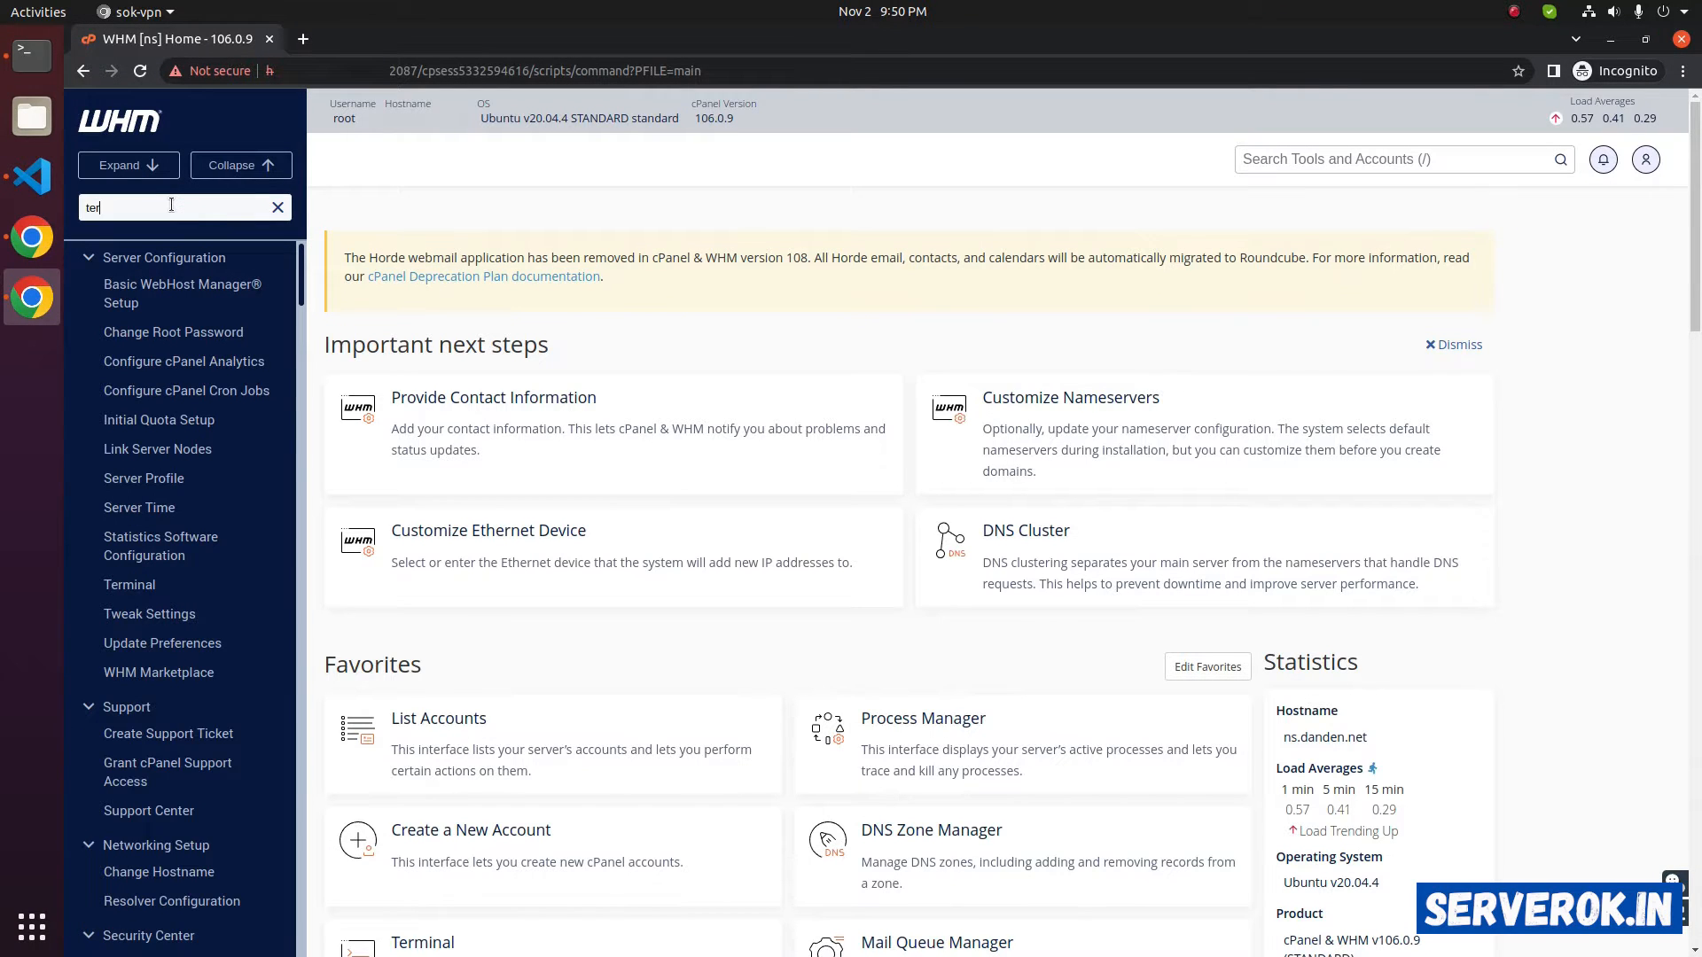
{"action": "key", "text": "Return"}
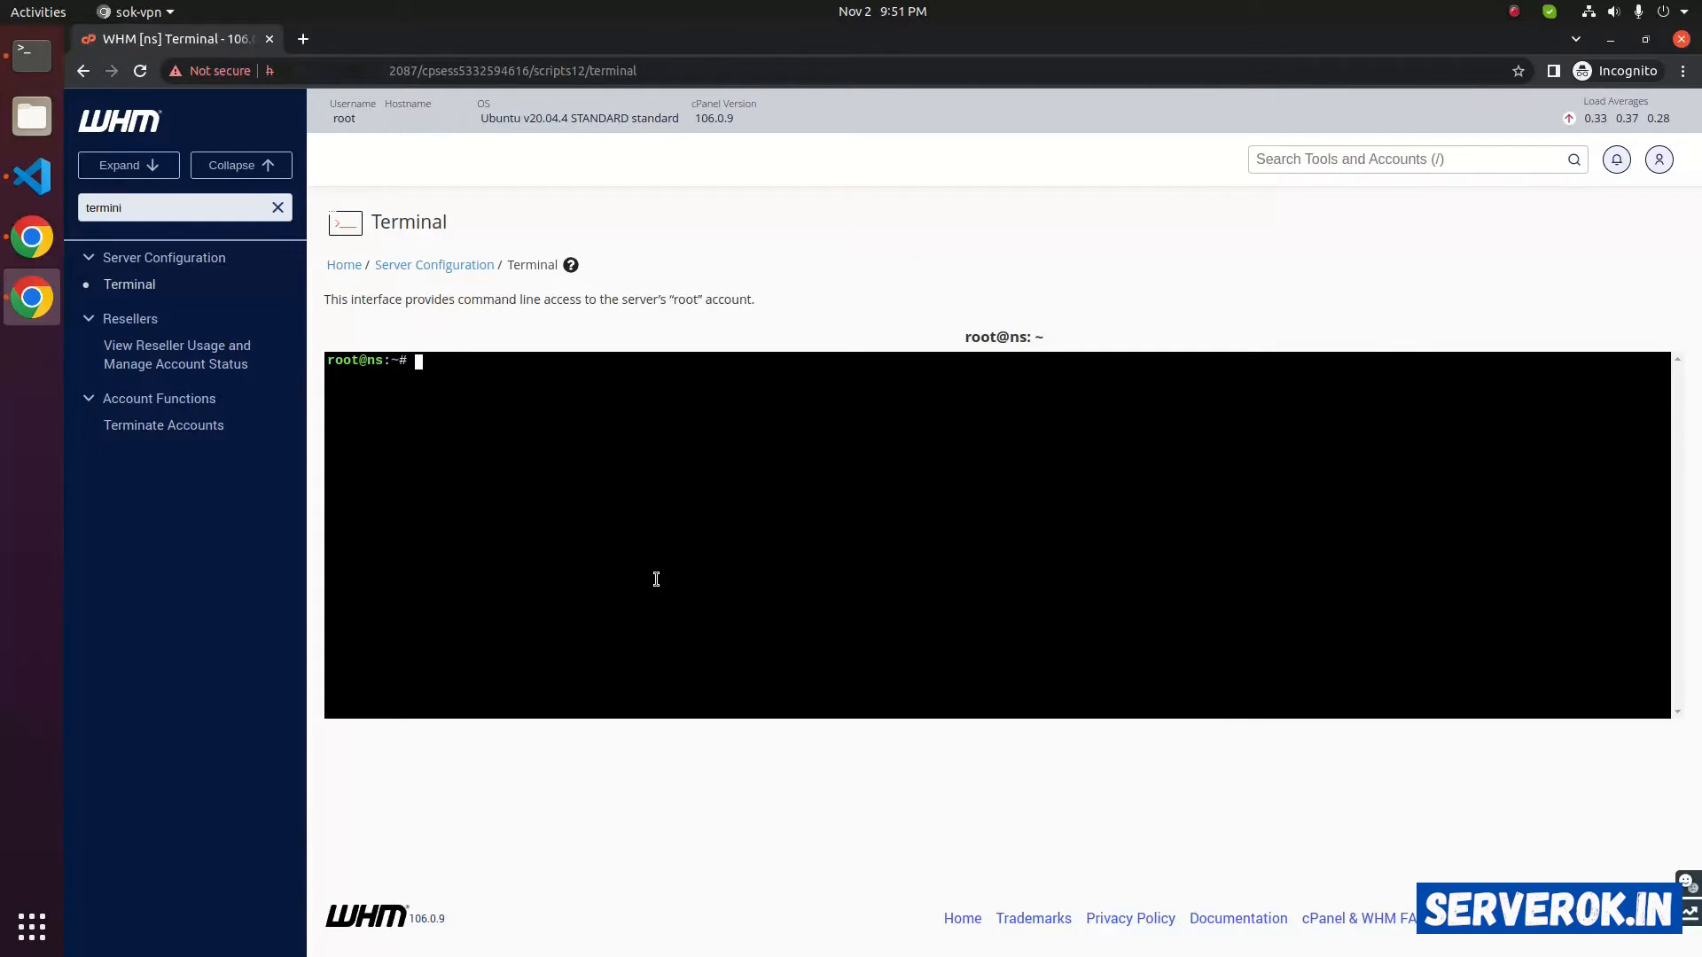
{"action": "type", "text": "netstat -l"}
{"action": "type", "text": "ntp"}
Run 'netstat -lntp' then 'netstat -lntp | grep 21' to confirm nothing listens on port 21
{"action": "key", "text": "Return"}
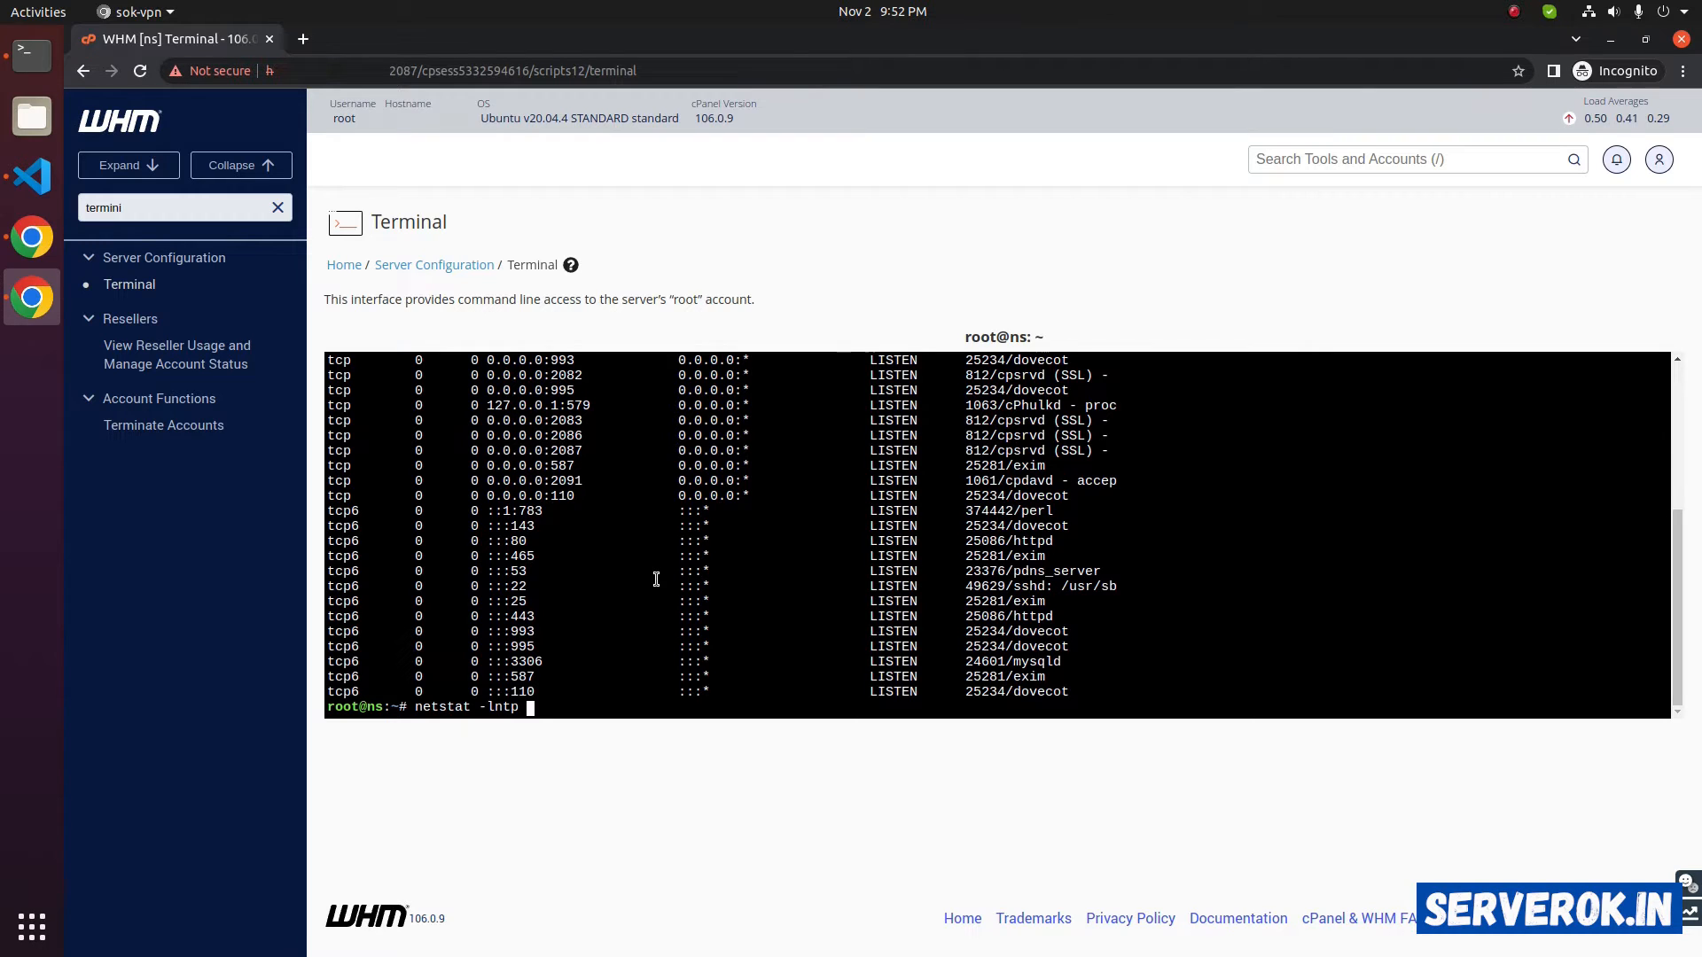
{"action": "type", "text": "| "}
{"action": "type", "text": "grep 21"}
{"action": "key", "text": "Return"}
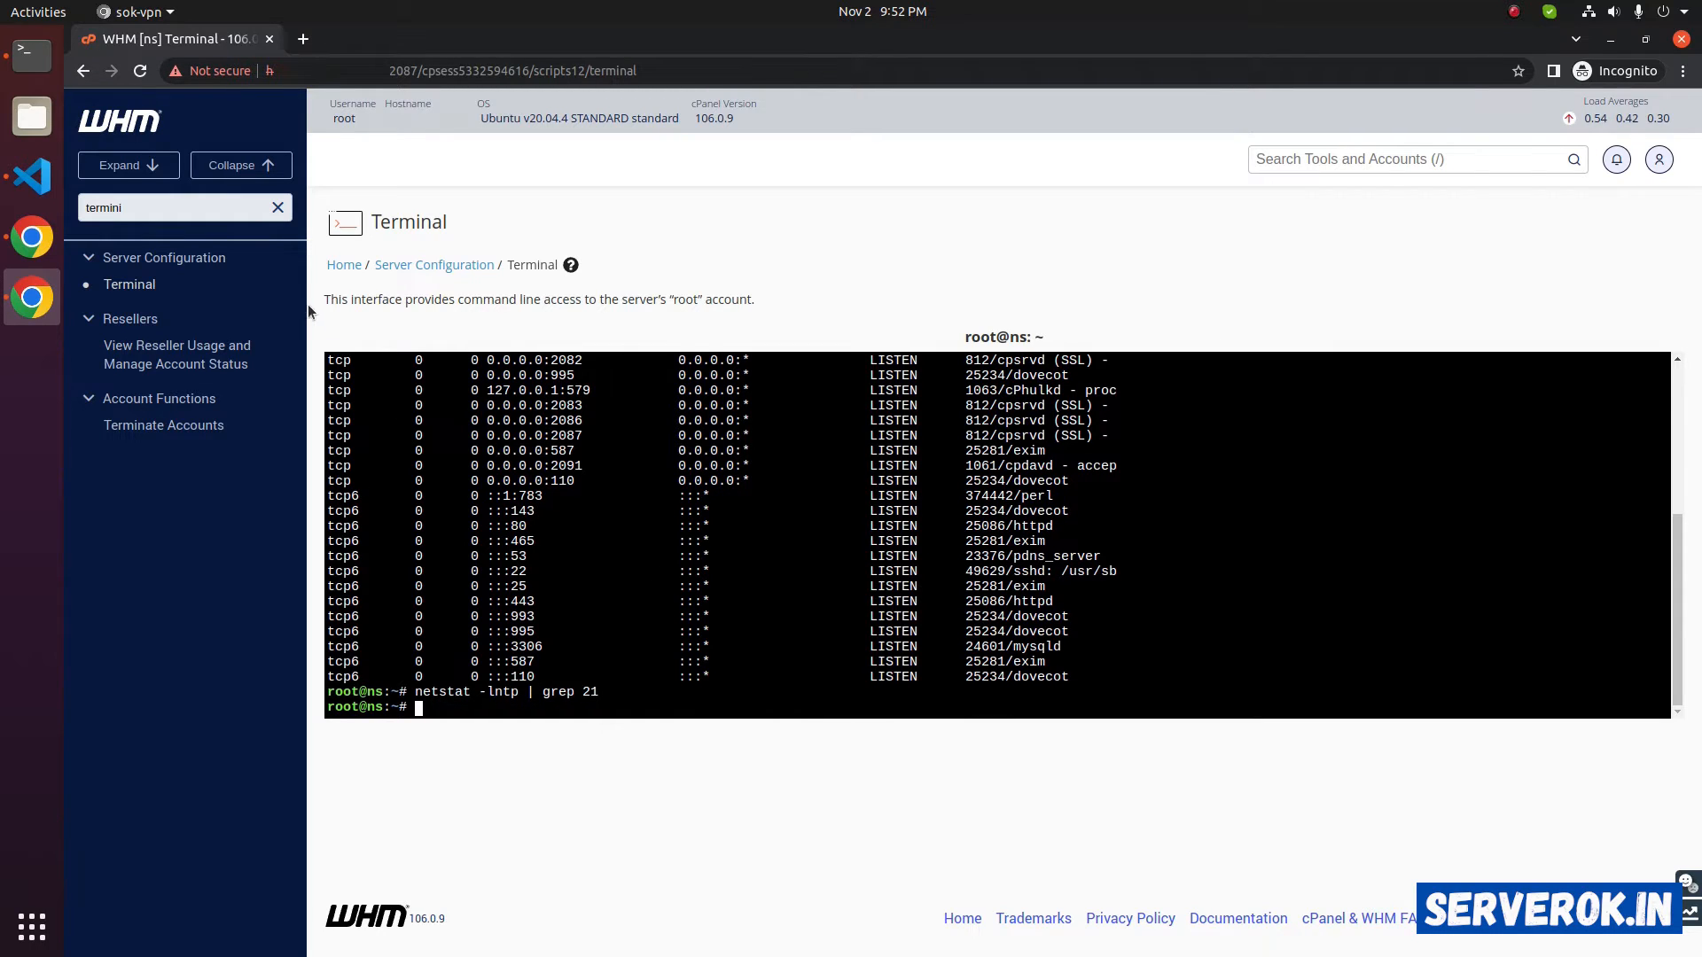
Search the sidebar for 'ftp' and open the FTP Server Selection page
{"action": "left_click", "coordinate": [232, 207]}
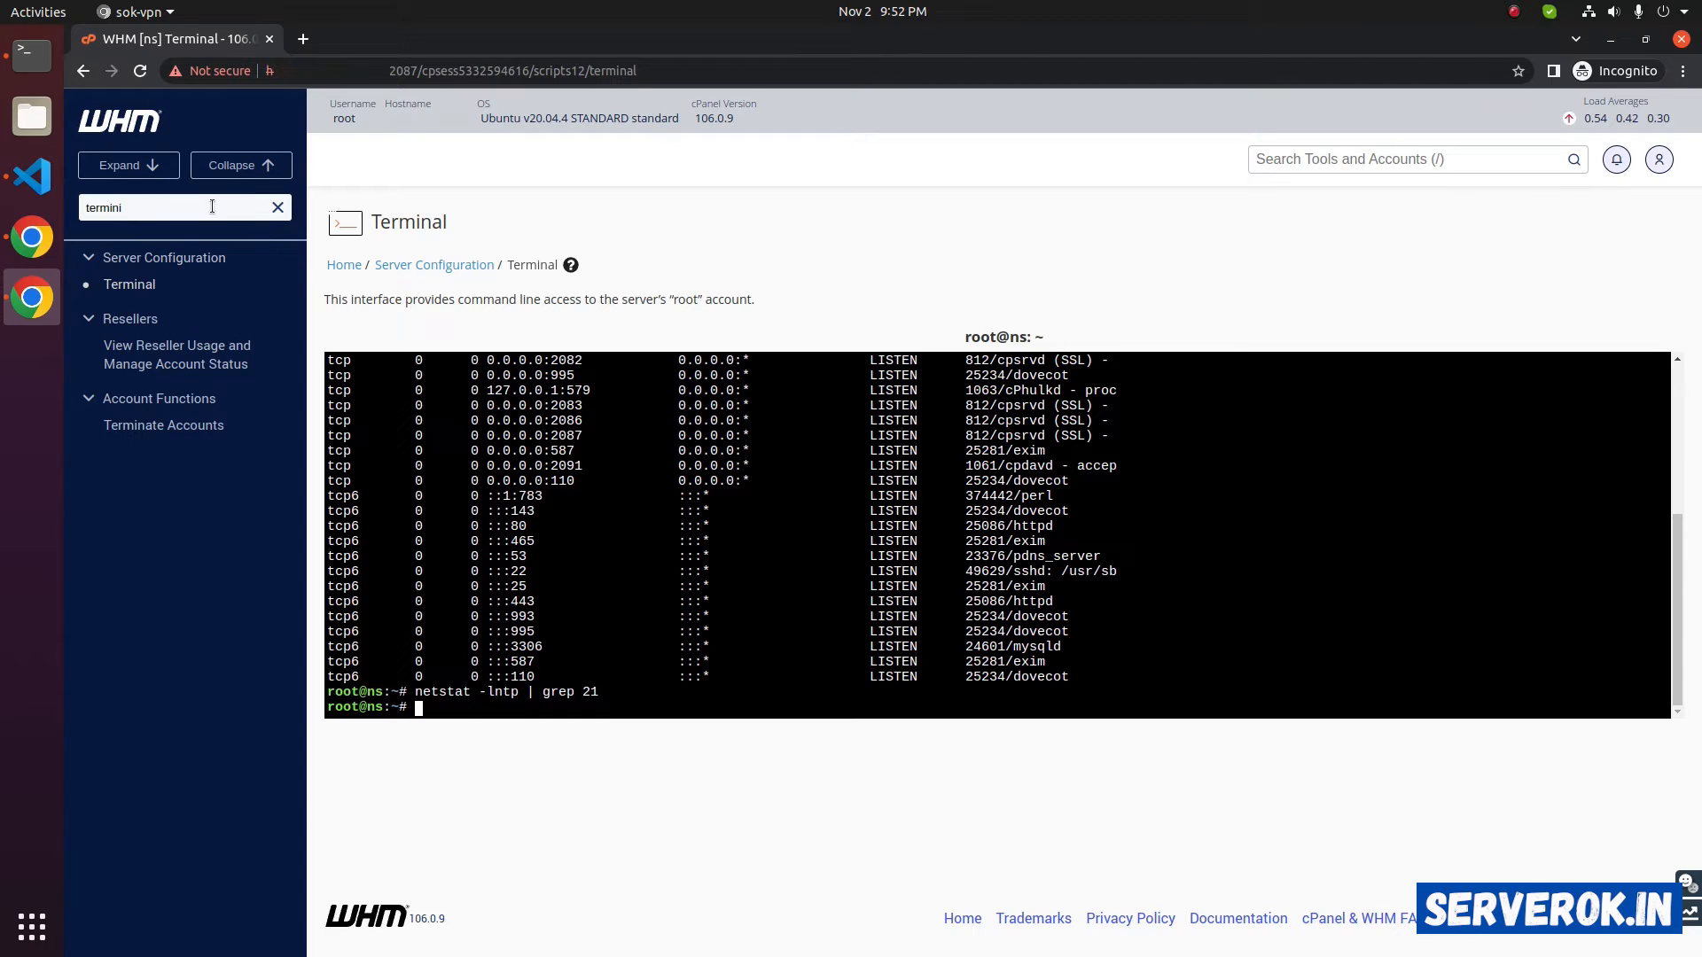
{"action": "key", "text": "ctrl+a"}
{"action": "type", "text": "f"}
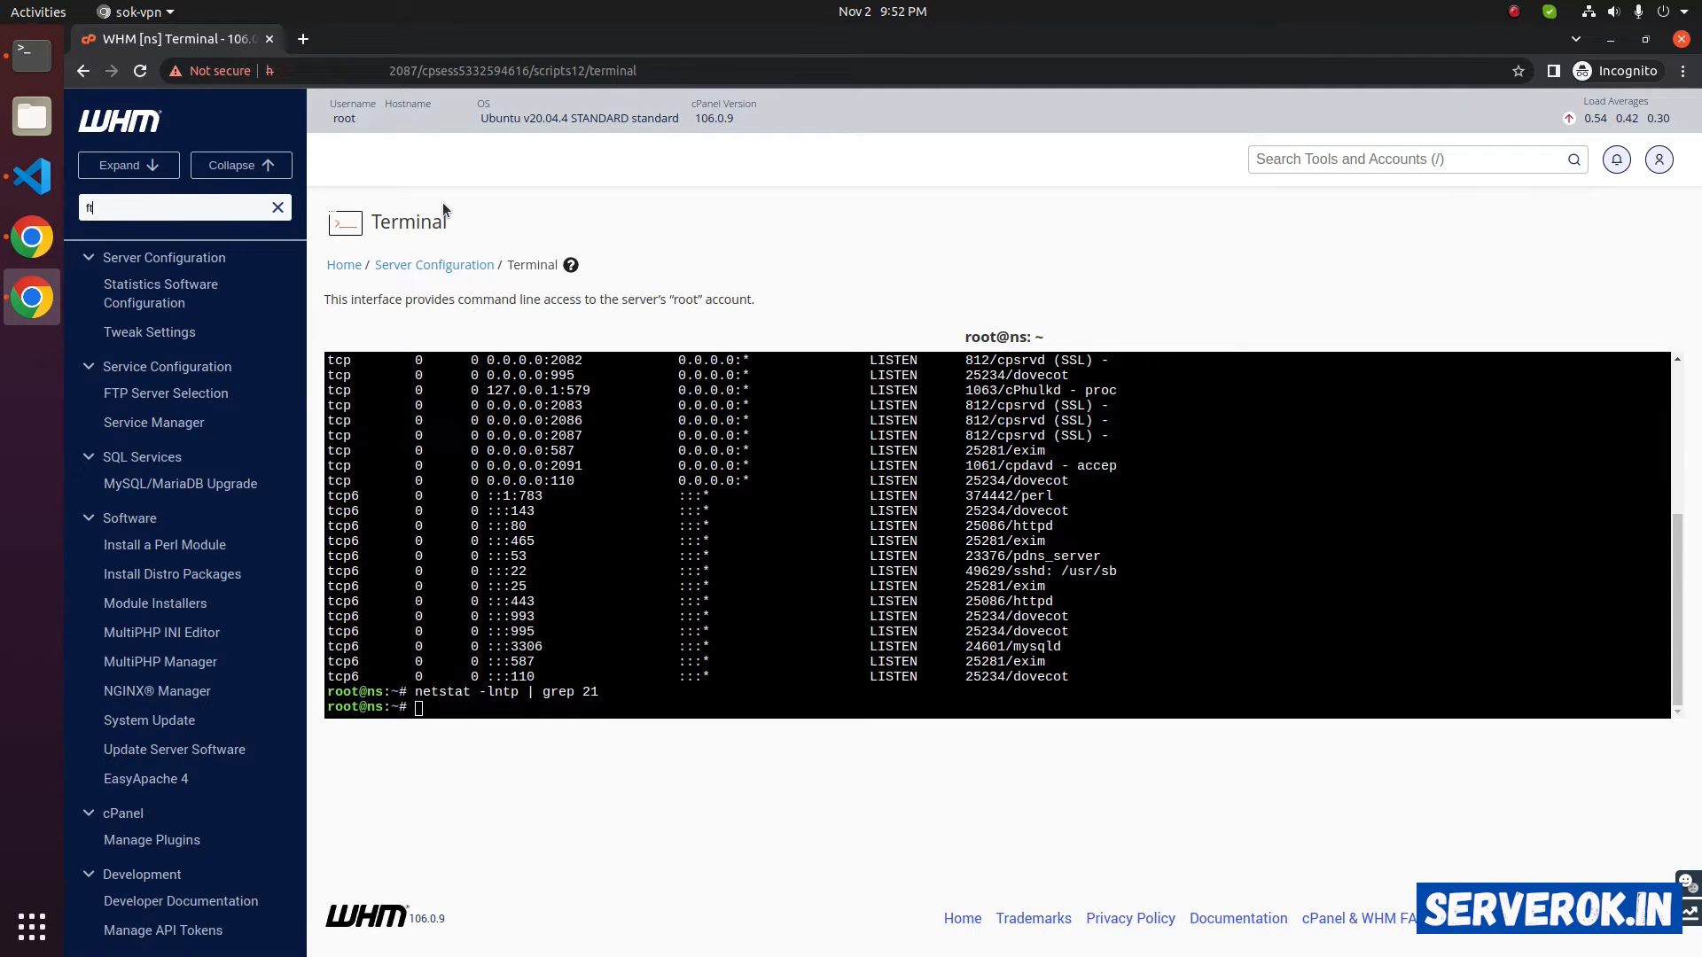
{"action": "type", "text": "tp"}
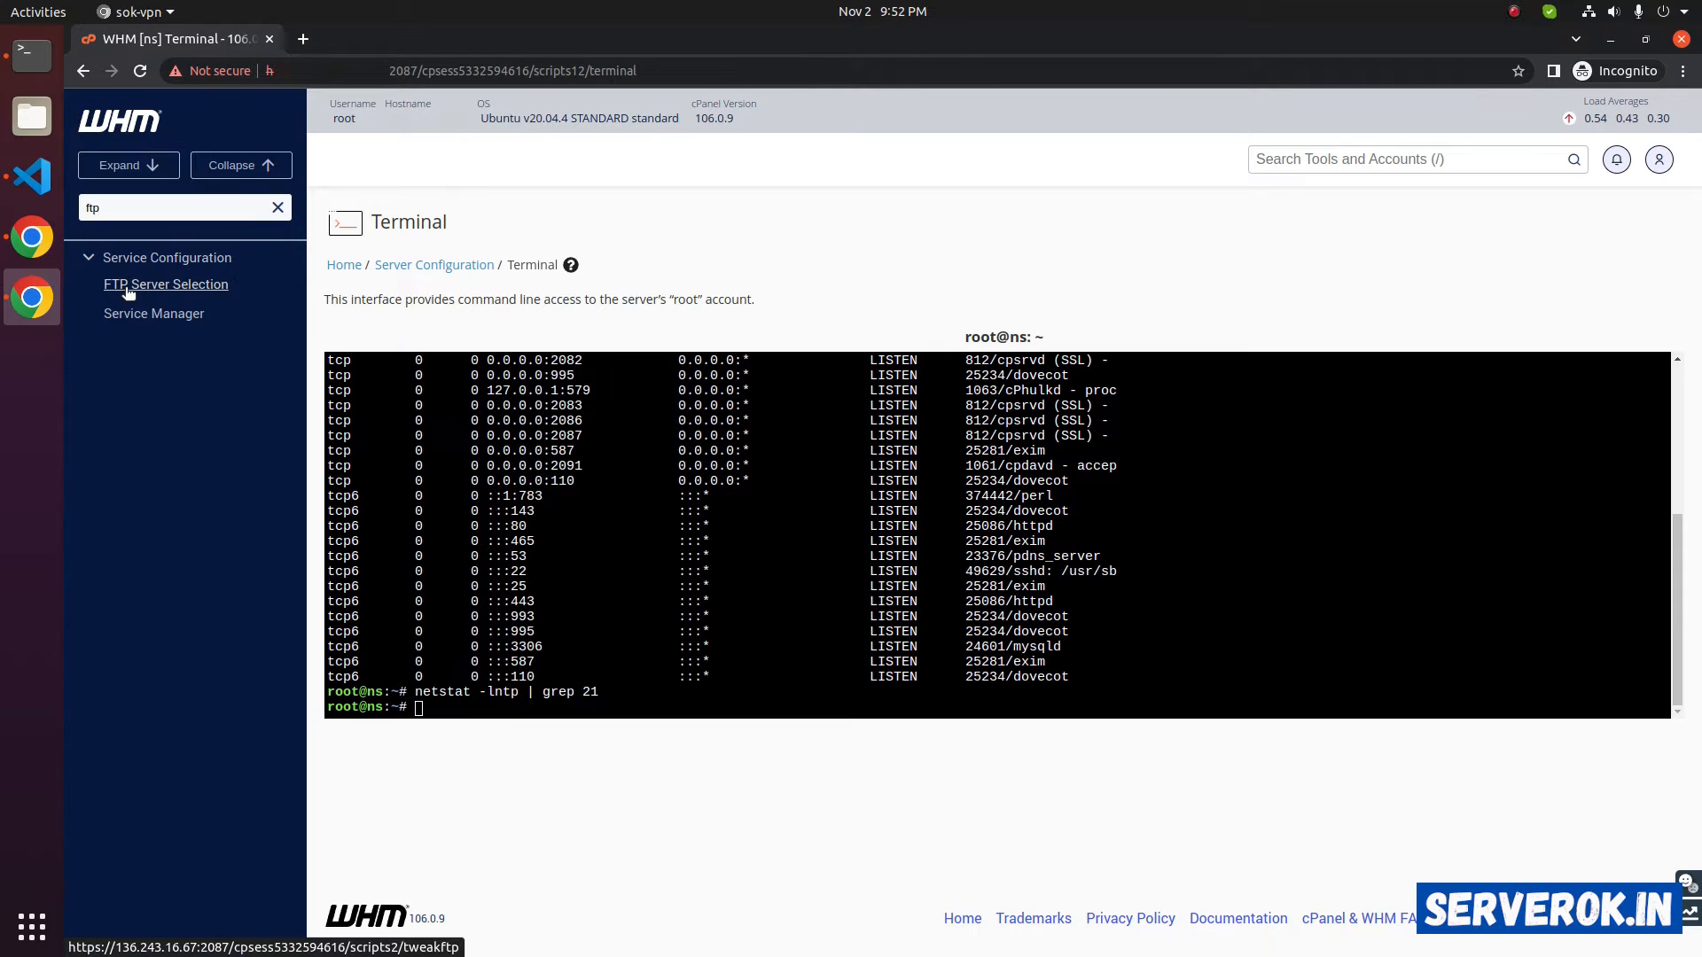
{"action": "left_click", "coordinate": [165, 284]}
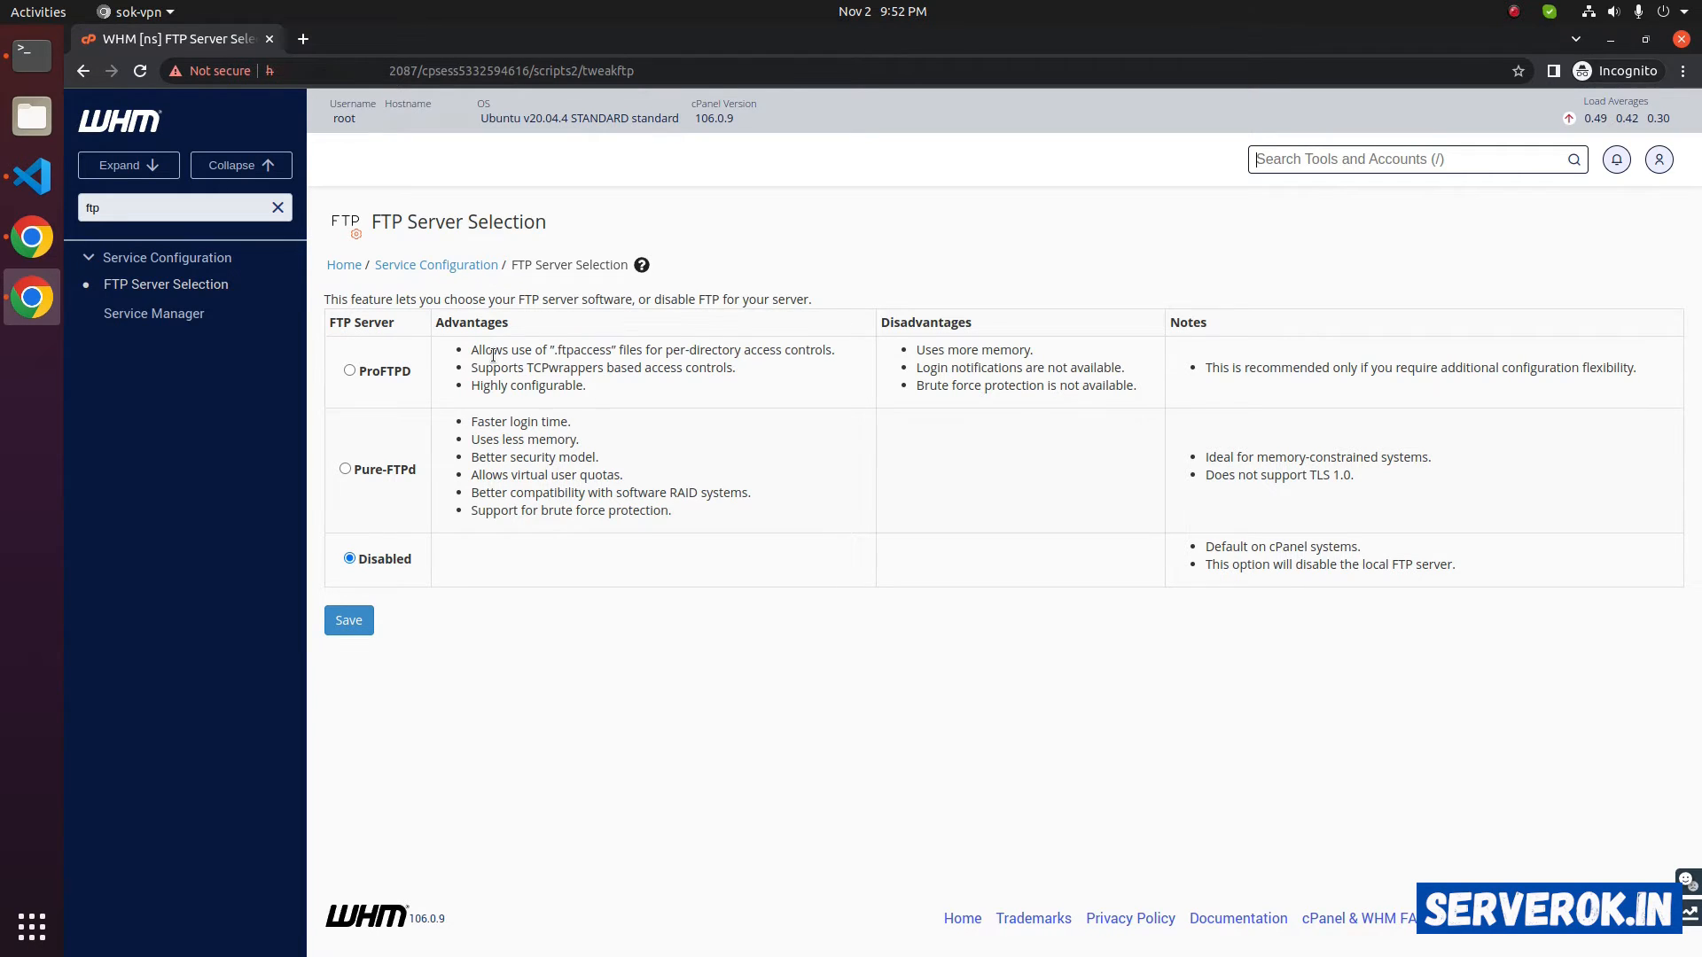
Review the listed advantages: Pure-FTPd uses less memory and has a better security model than ProFTPD
{"action": "left_click", "coordinate": [449, 379]}
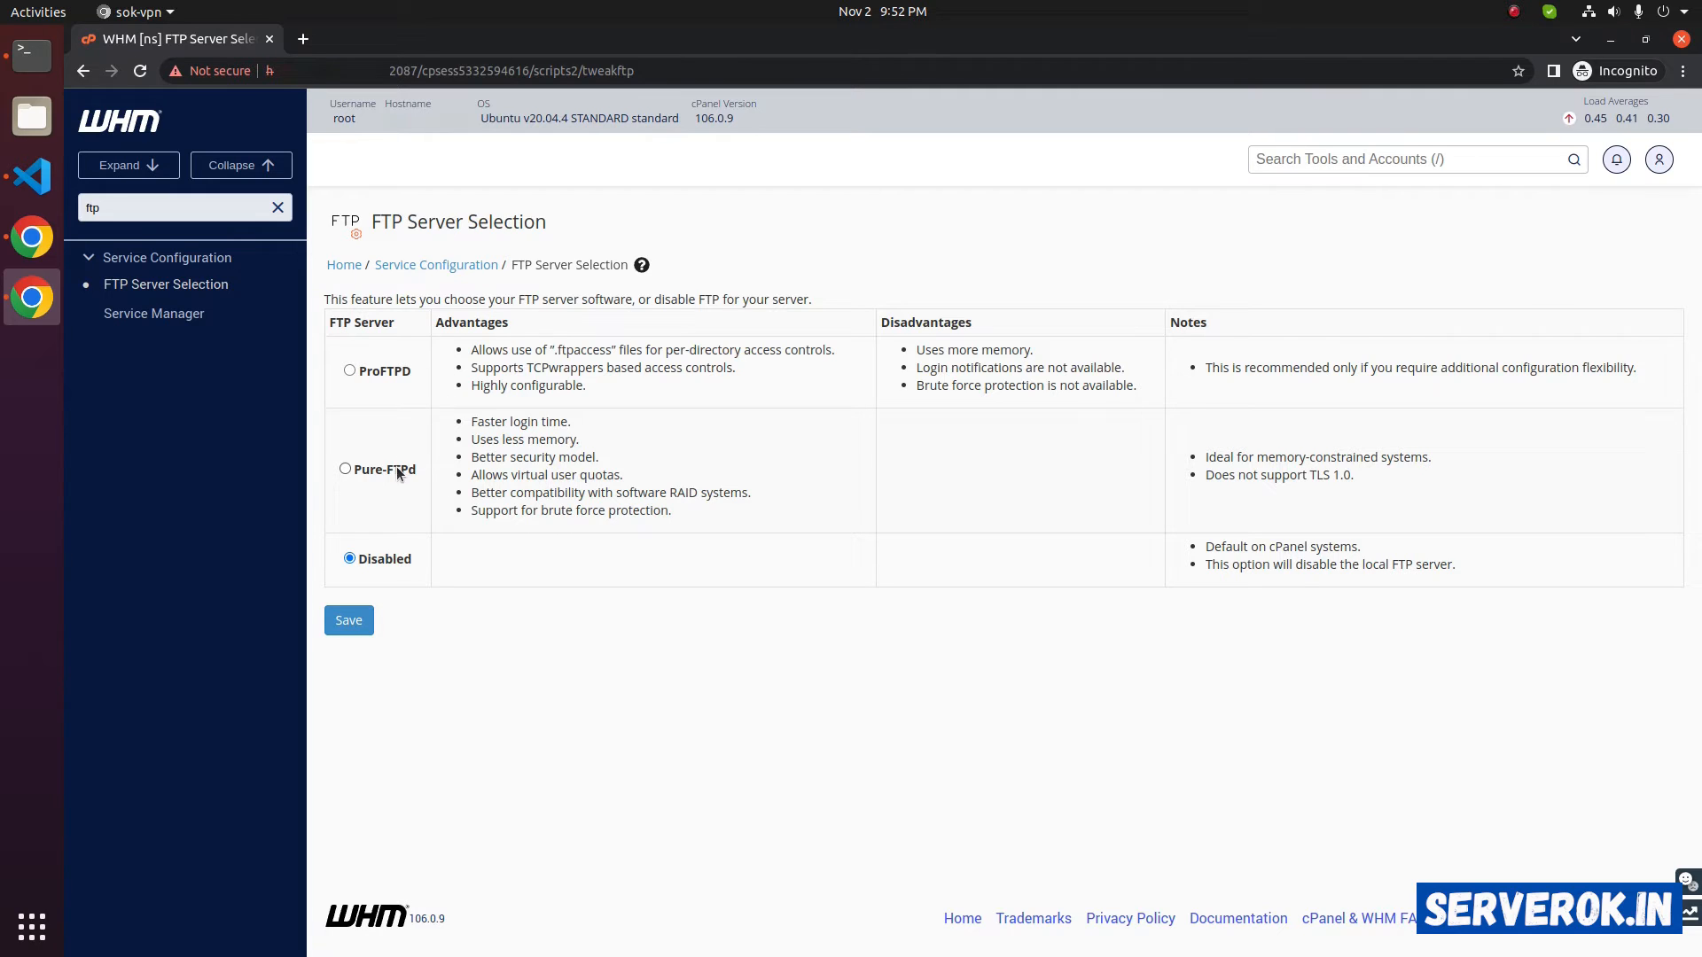
{"action": "left_click_drag", "start_coordinate": [363, 471], "coordinate": [475, 477]}
{"action": "left_click", "coordinate": [395, 385]}
{"action": "left_click_drag", "start_coordinate": [910, 356], "coordinate": [1034, 349]}
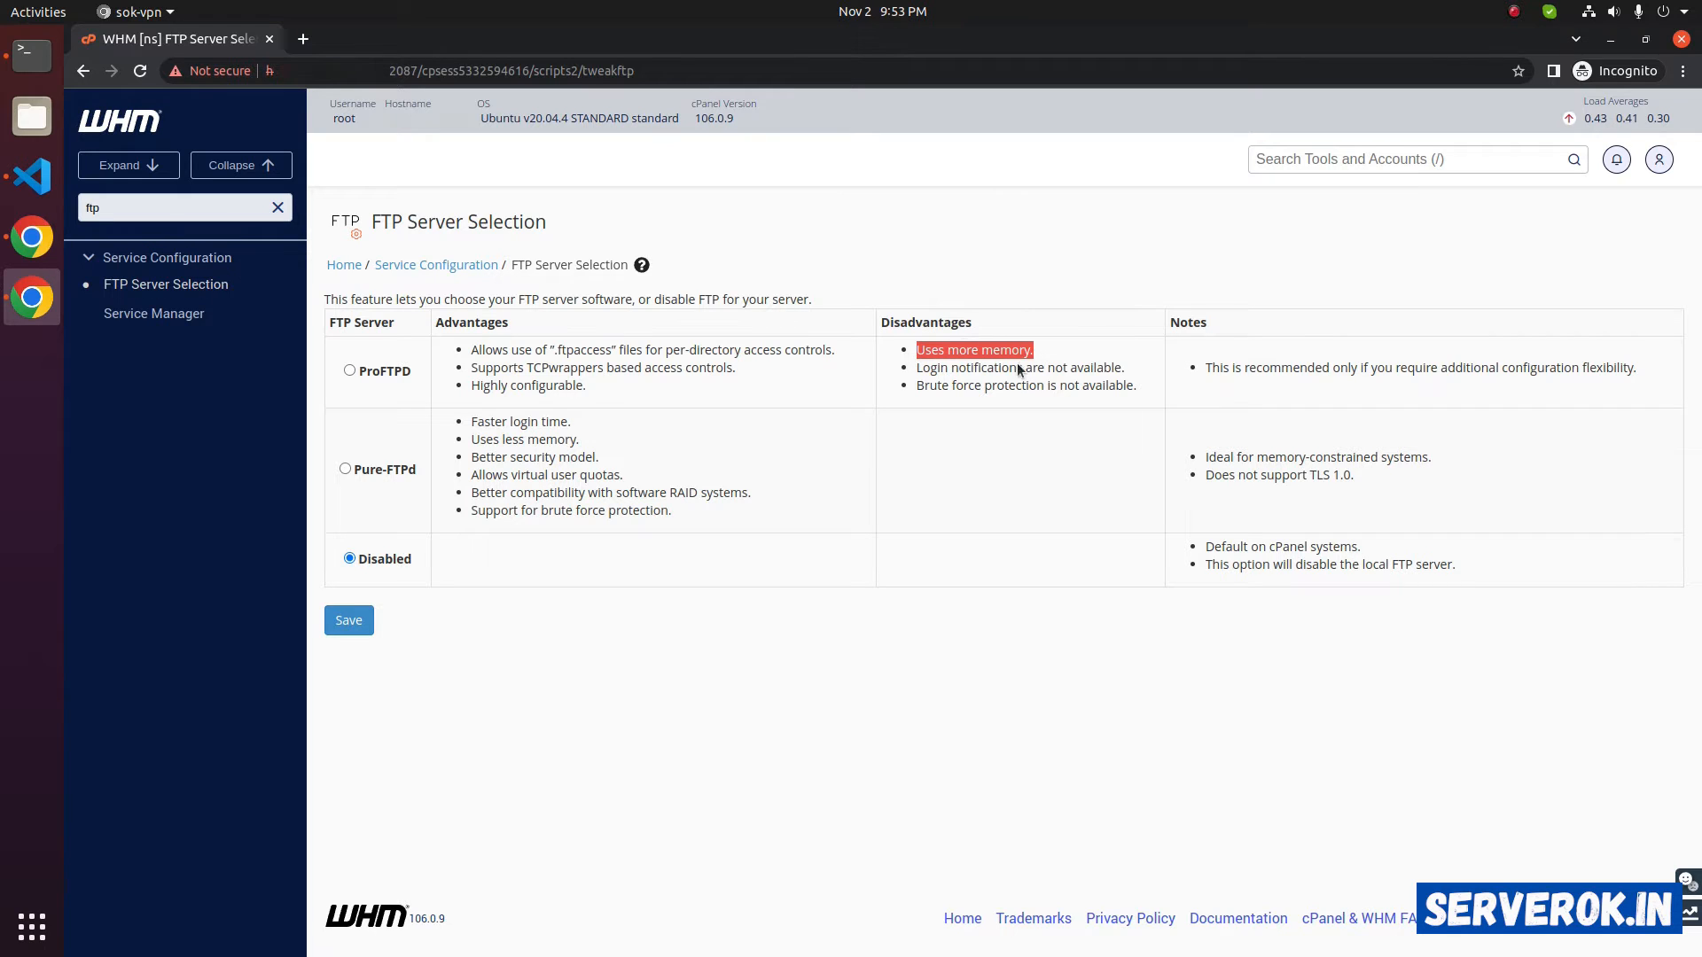
{"action": "left_click_drag", "start_coordinate": [914, 368], "coordinate": [1124, 366]}
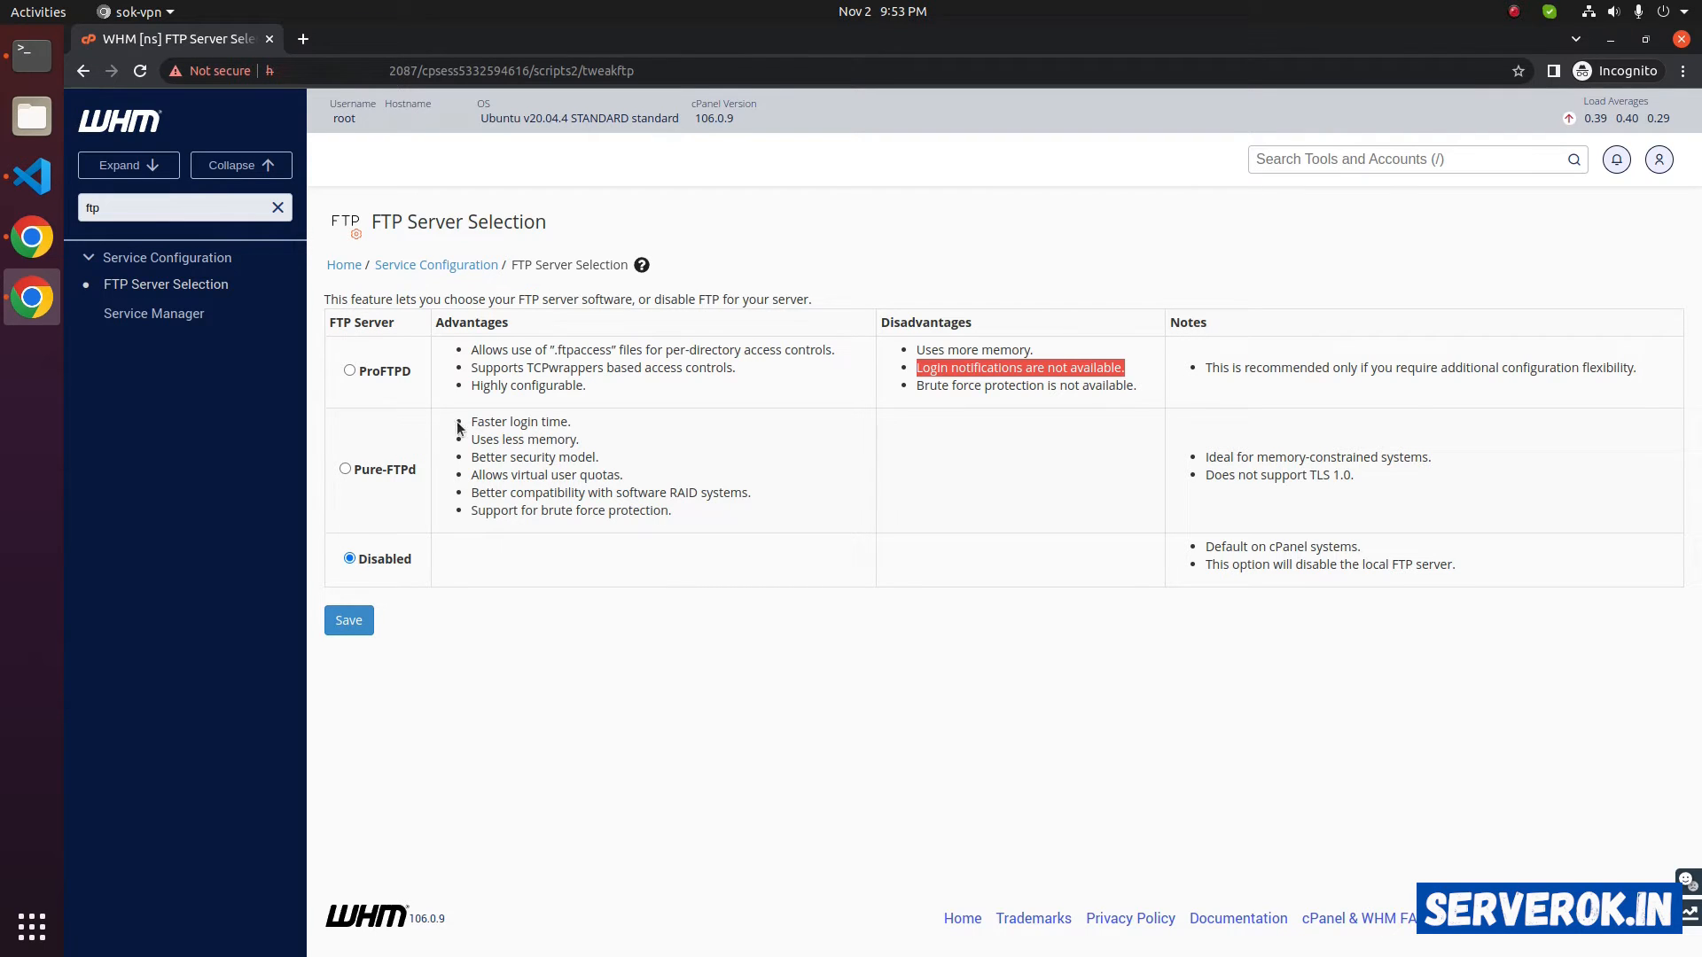
{"action": "left_click_drag", "start_coordinate": [472, 440], "coordinate": [579, 440]}
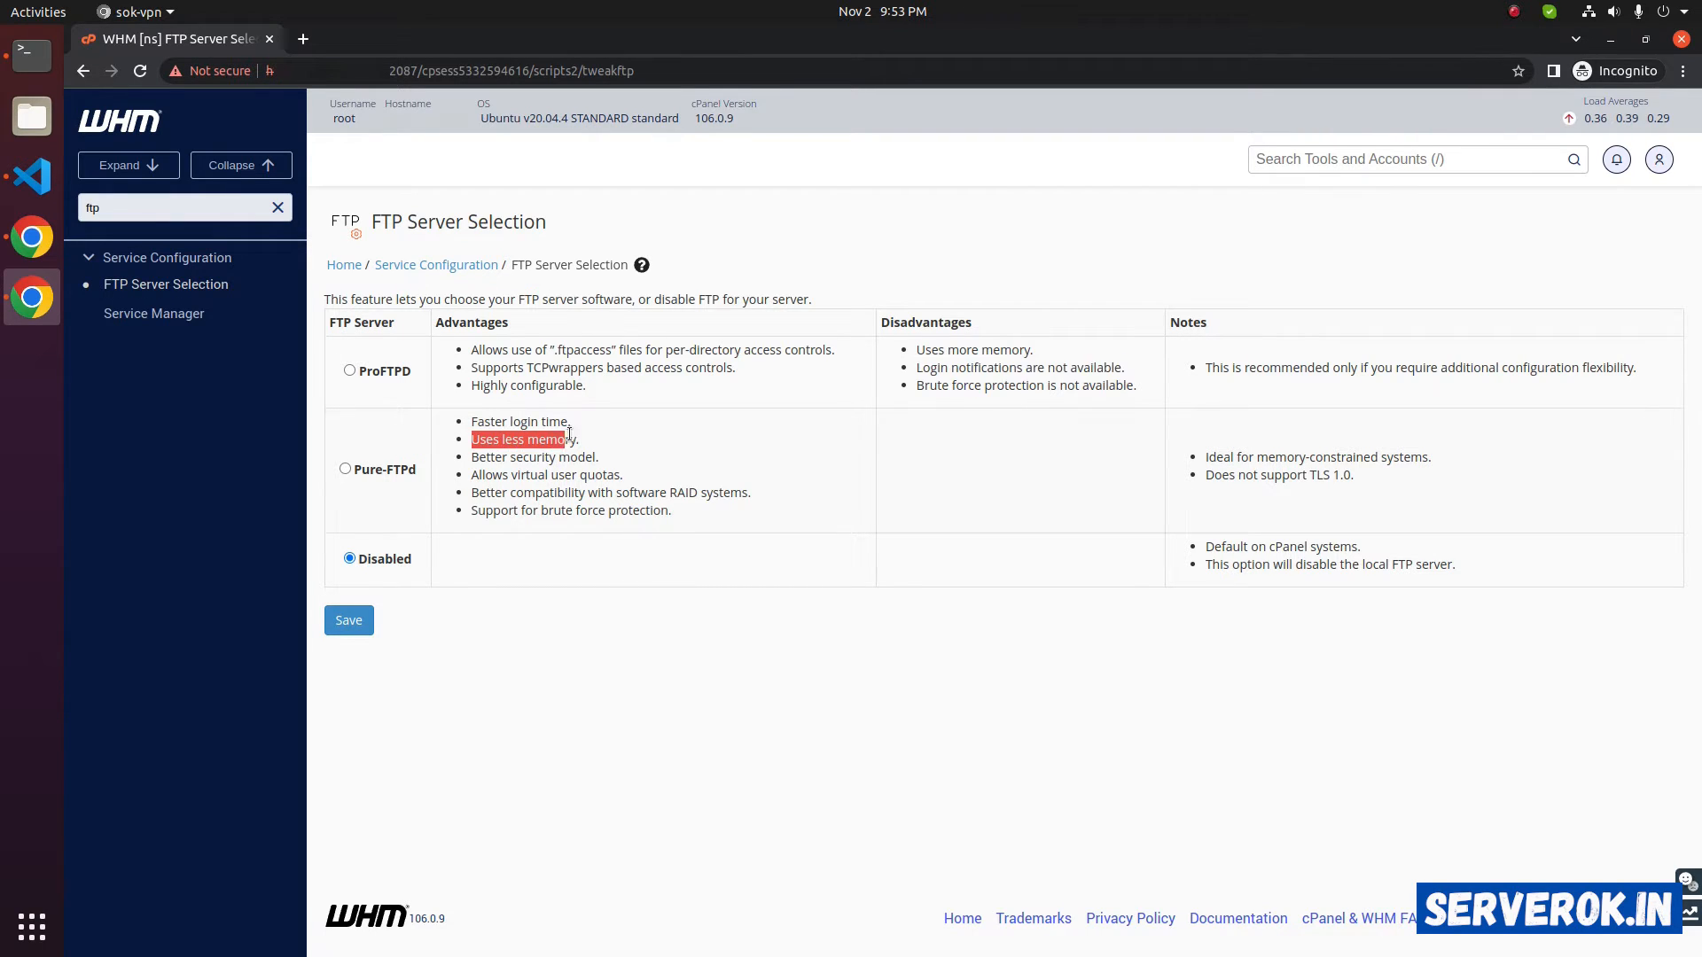
{"action": "left_click_drag", "start_coordinate": [472, 457], "coordinate": [601, 458]}
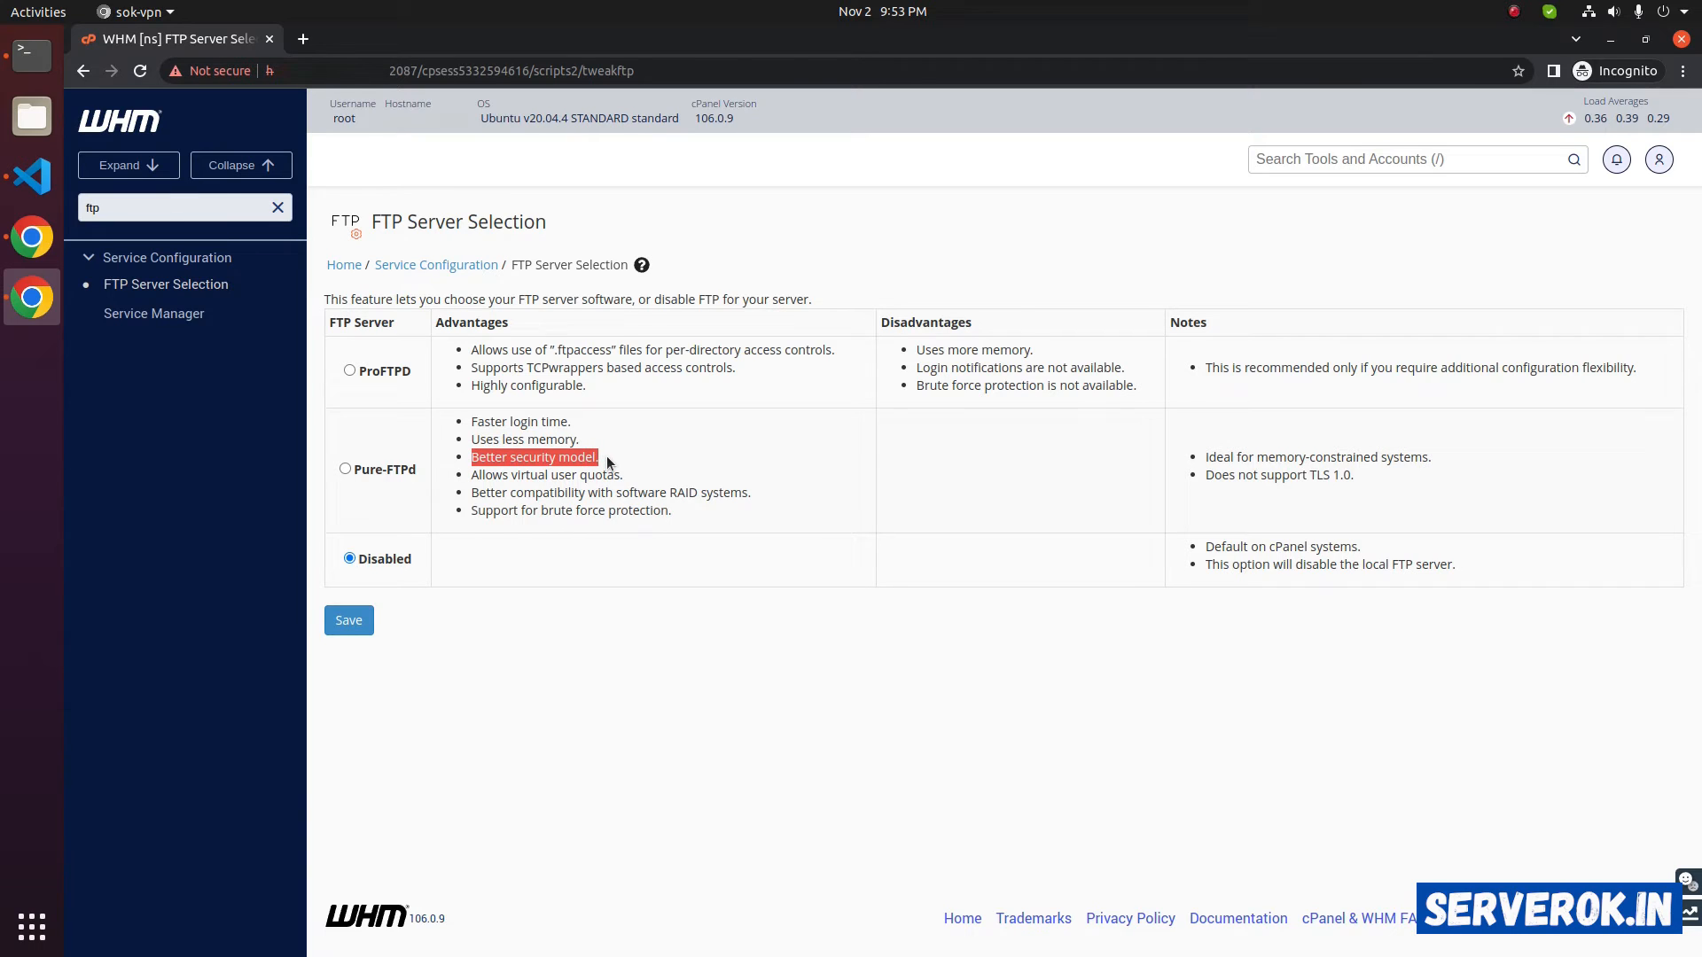
Select Pure-FTPd as the server's FTP software and save to install it
{"action": "left_click", "coordinate": [344, 469]}
{"action": "left_click", "coordinate": [349, 621]}
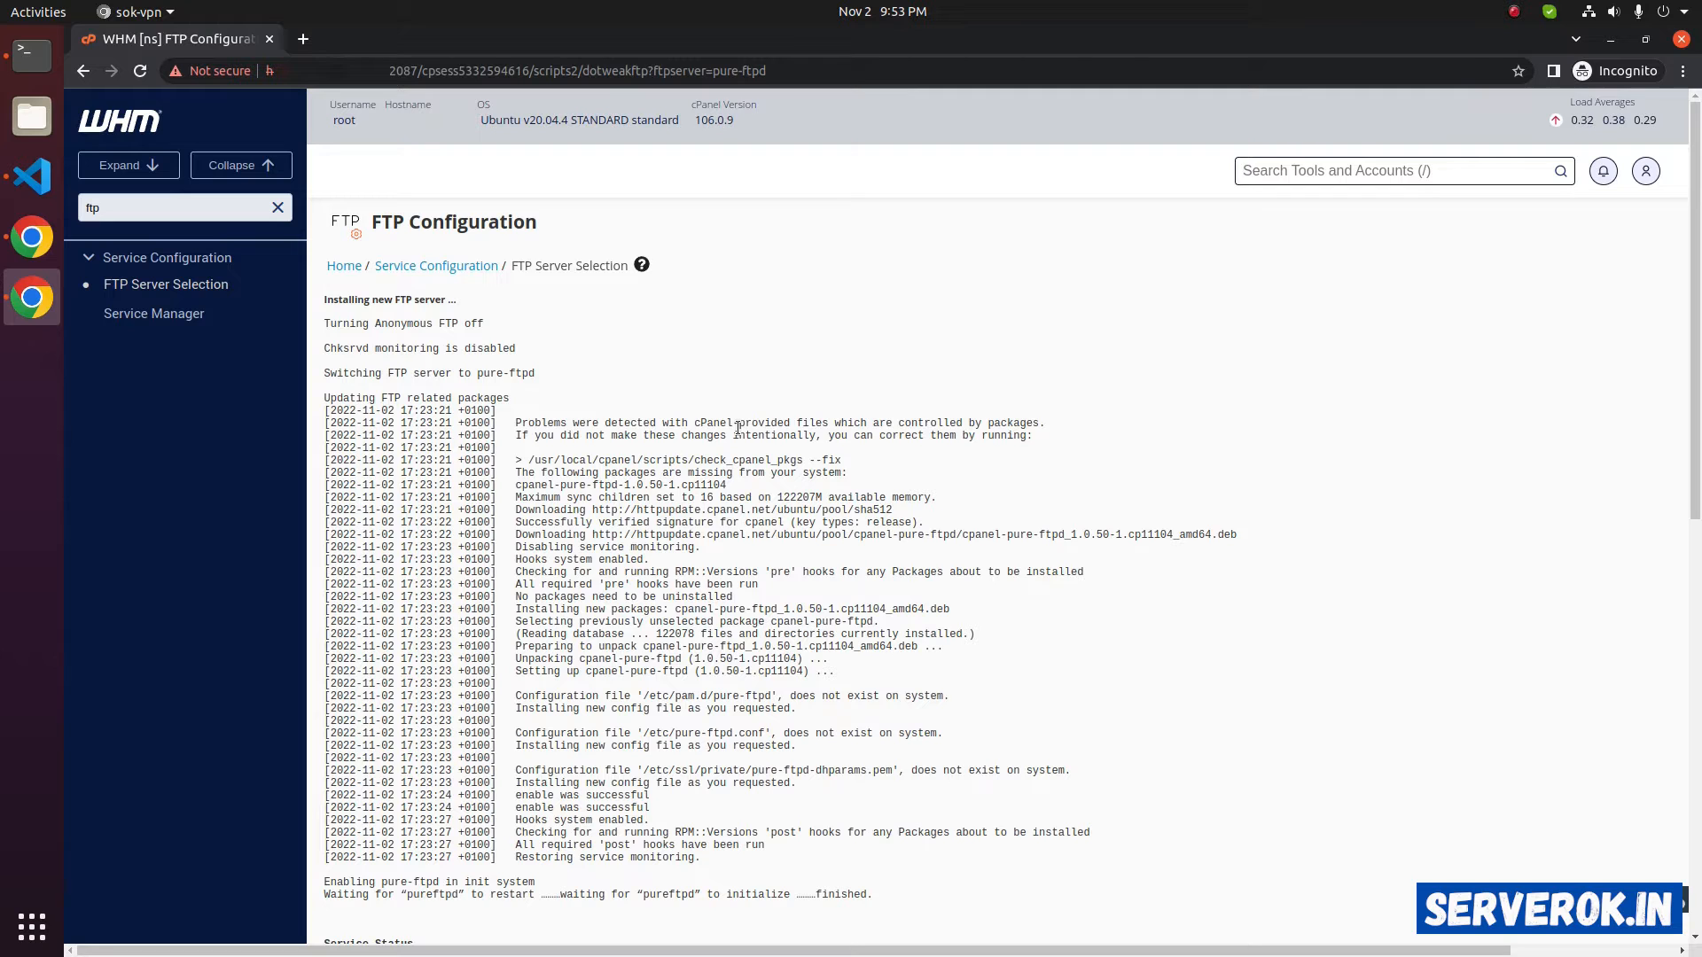
{"action": "scroll", "coordinate": [761, 432], "scroll_direction": "down", "scroll_amount": 4}
{"action": "scroll", "coordinate": [762, 431], "scroll_direction": "down", "scroll_amount": 4}
{"action": "scroll", "coordinate": [761, 431], "scroll_direction": "down", "scroll_amount": 4}
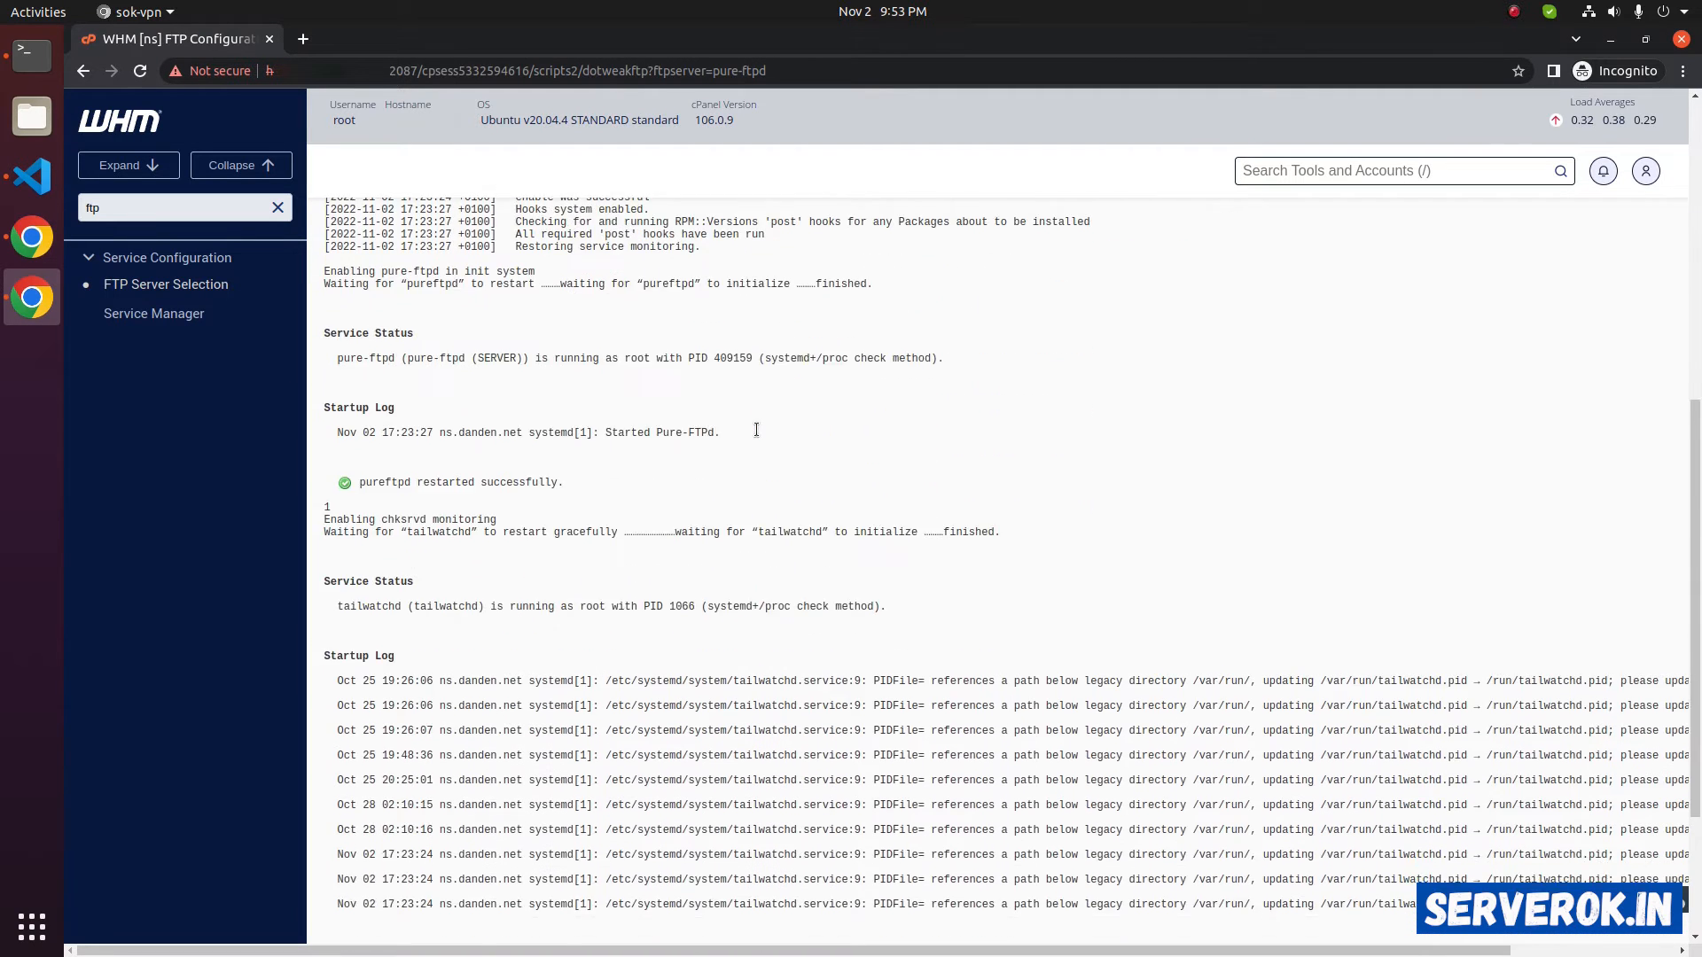
{"action": "scroll", "coordinate": [761, 432], "scroll_direction": "down", "scroll_amount": 3}
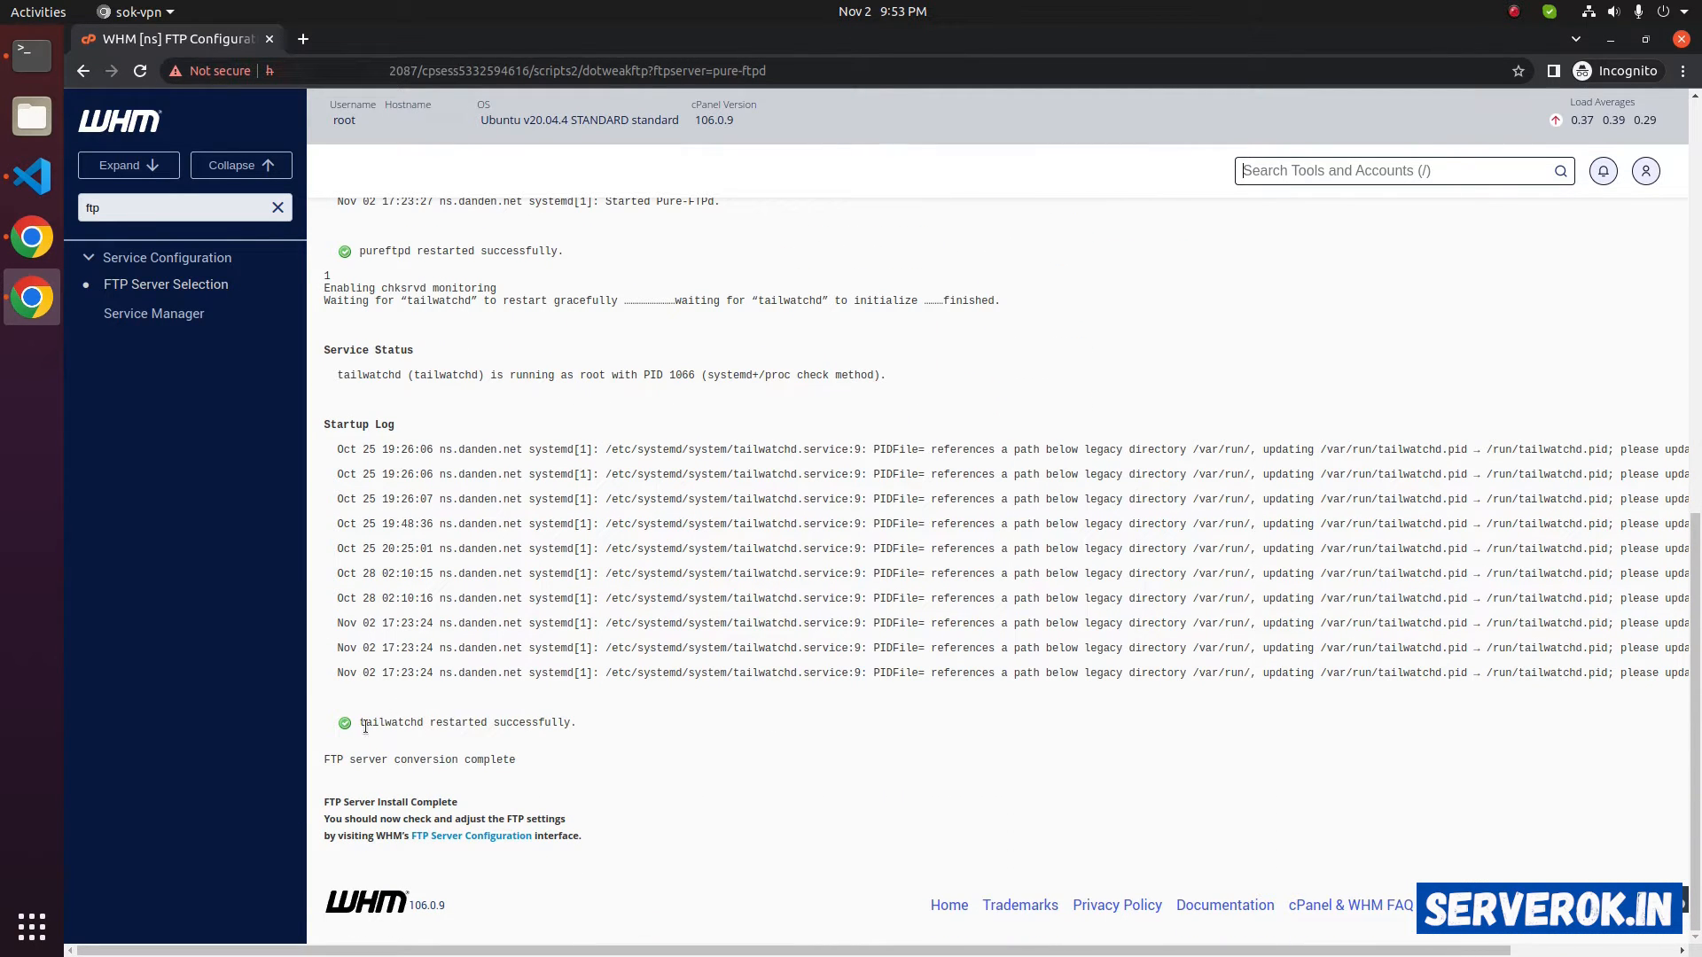
Confirm the conversion-complete message and go to the FTP Server Configuration page
{"action": "left_click_drag", "start_coordinate": [324, 758], "coordinate": [531, 760]}
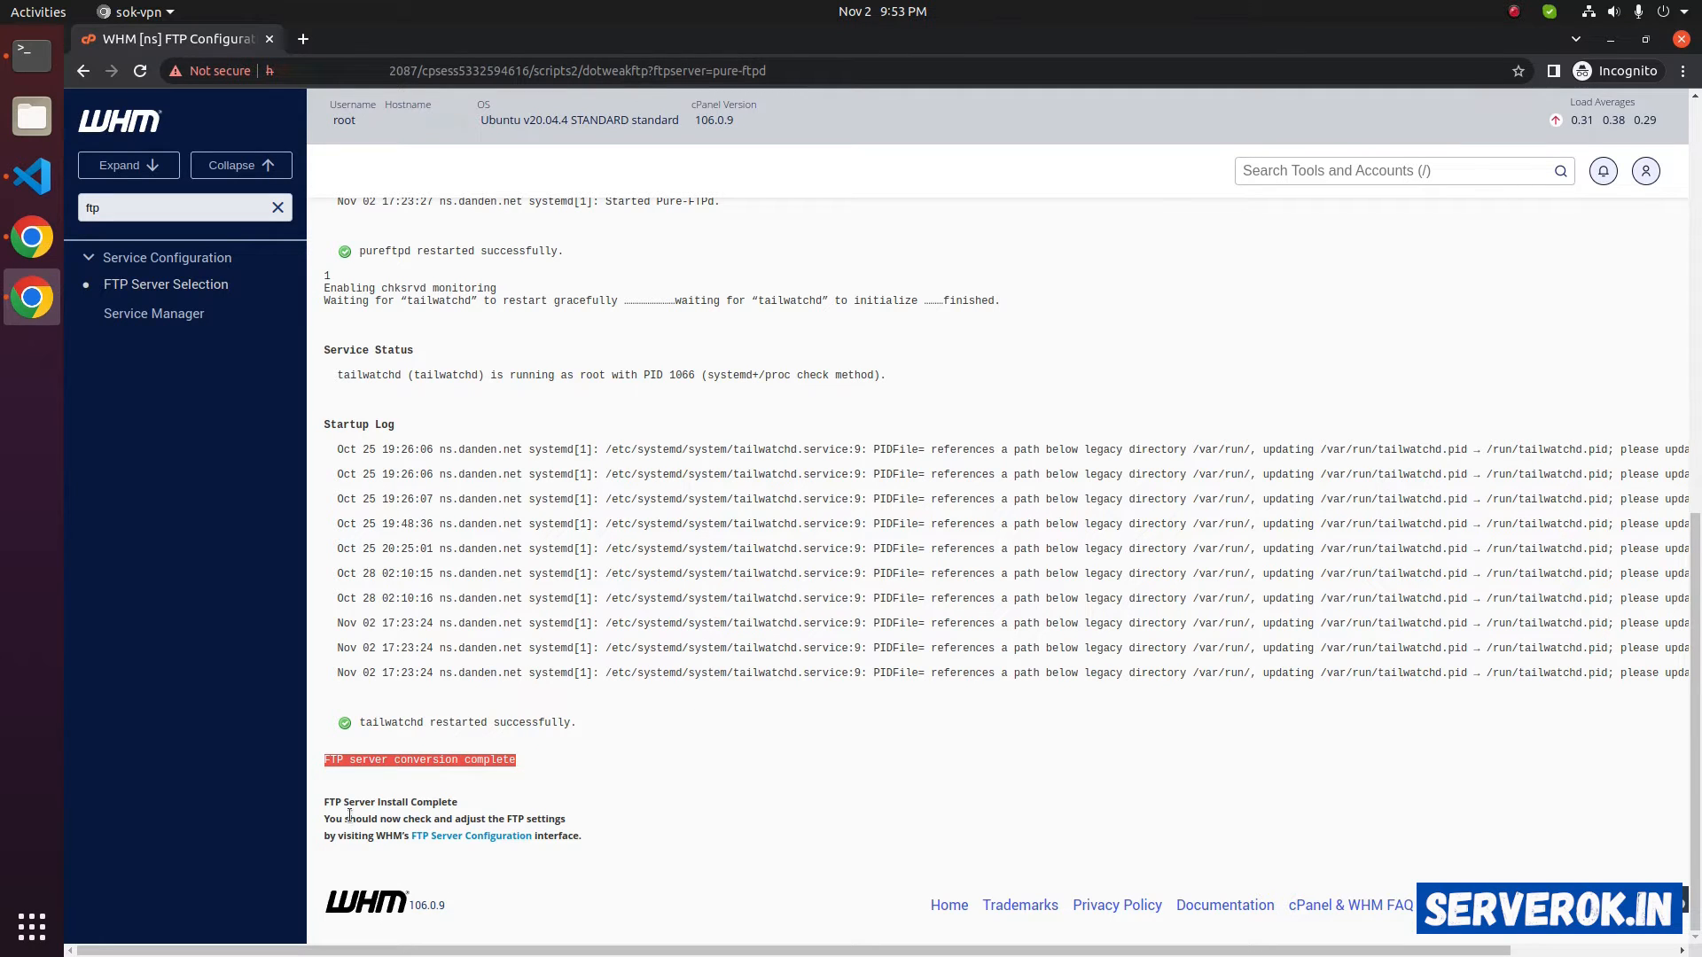
{"action": "left_click", "coordinate": [463, 835]}
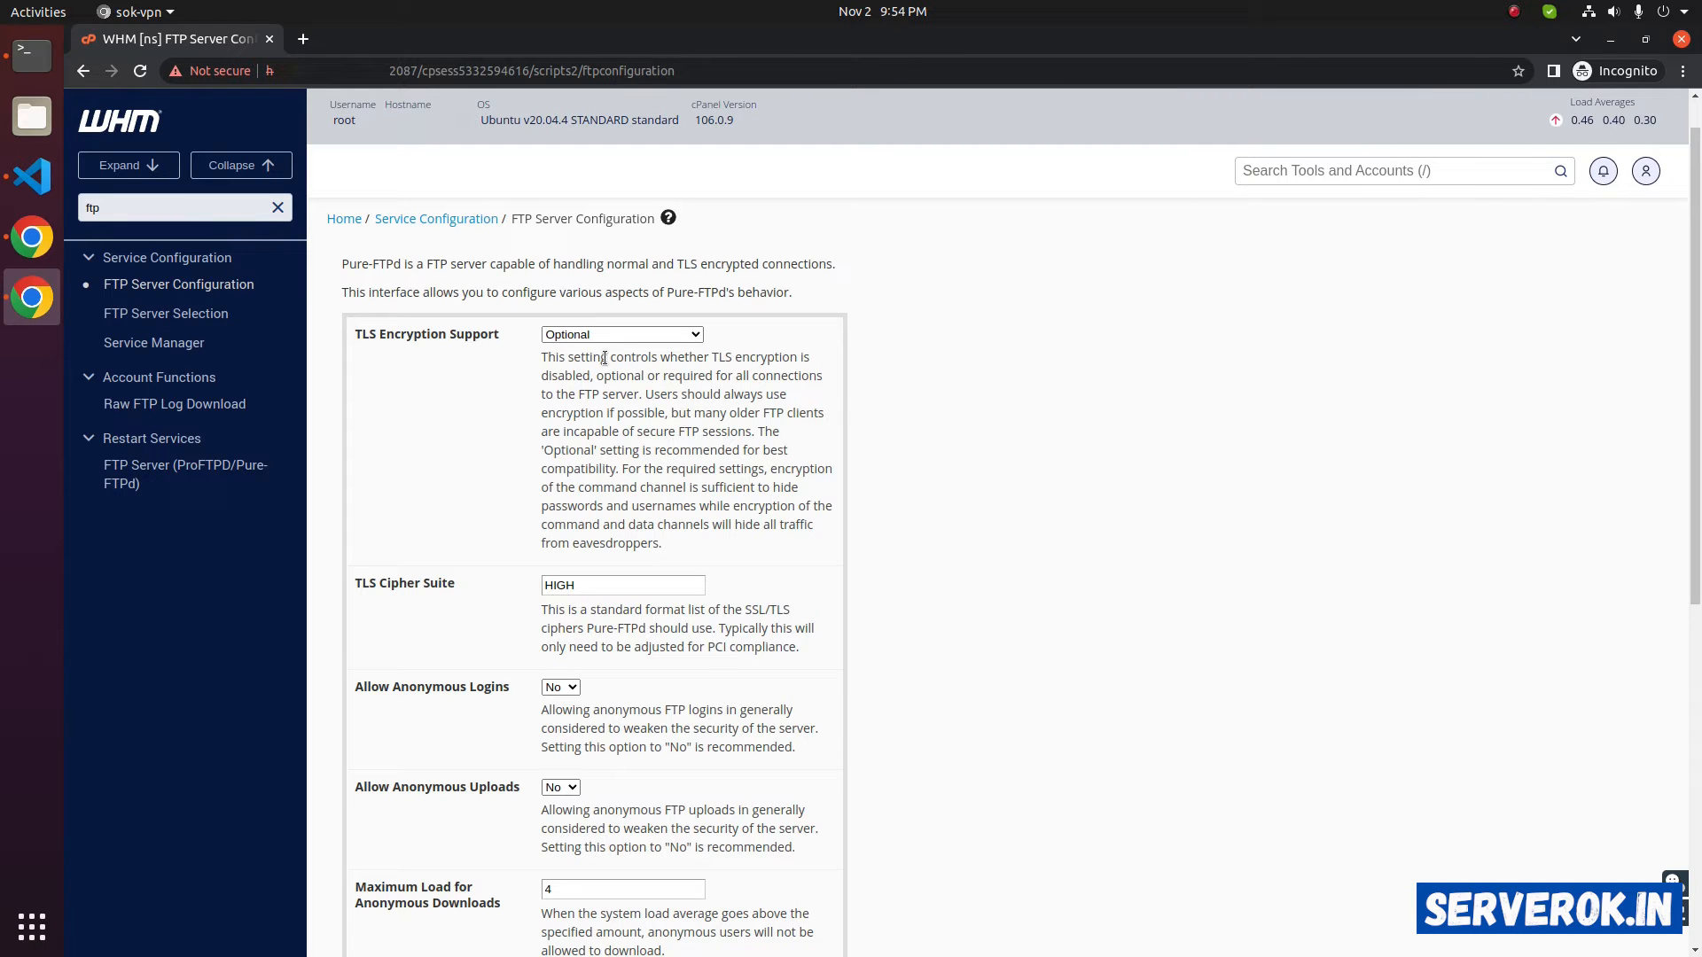
{"action": "scroll", "coordinate": [1021, 494], "scroll_direction": "down", "scroll_amount": 2}
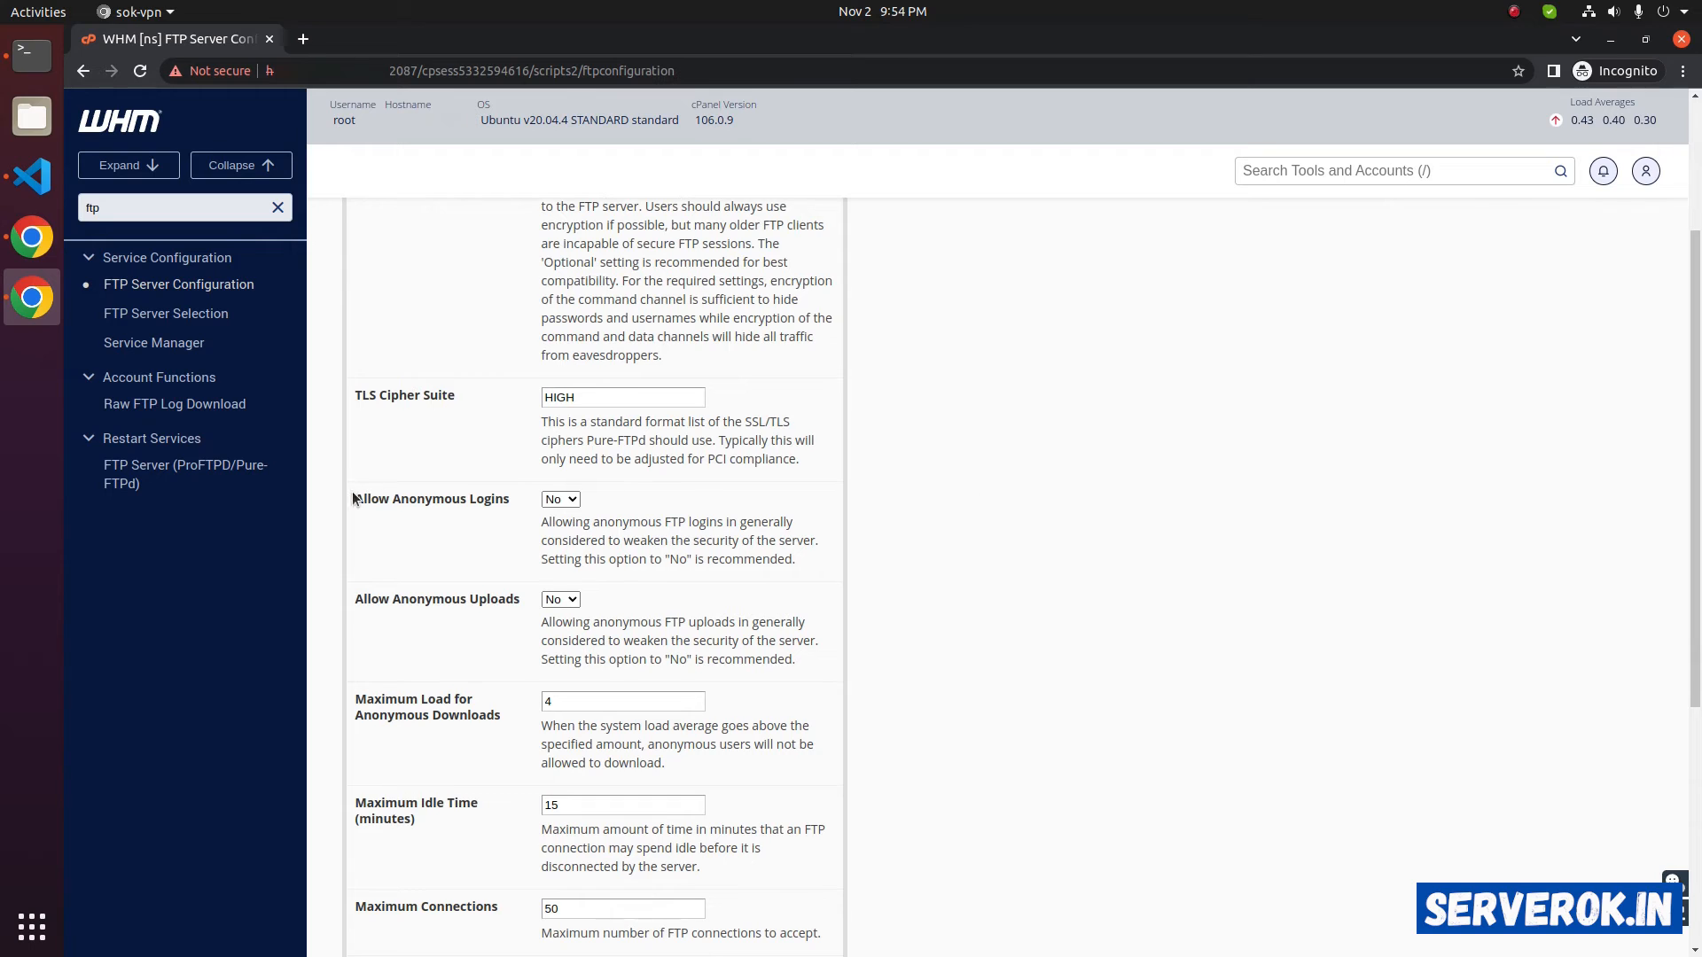
{"action": "left_click_drag", "start_coordinate": [511, 500], "coordinate": [480, 502]}
{"action": "scroll", "coordinate": [1032, 379], "scroll_direction": "up", "scroll_amount": 2}
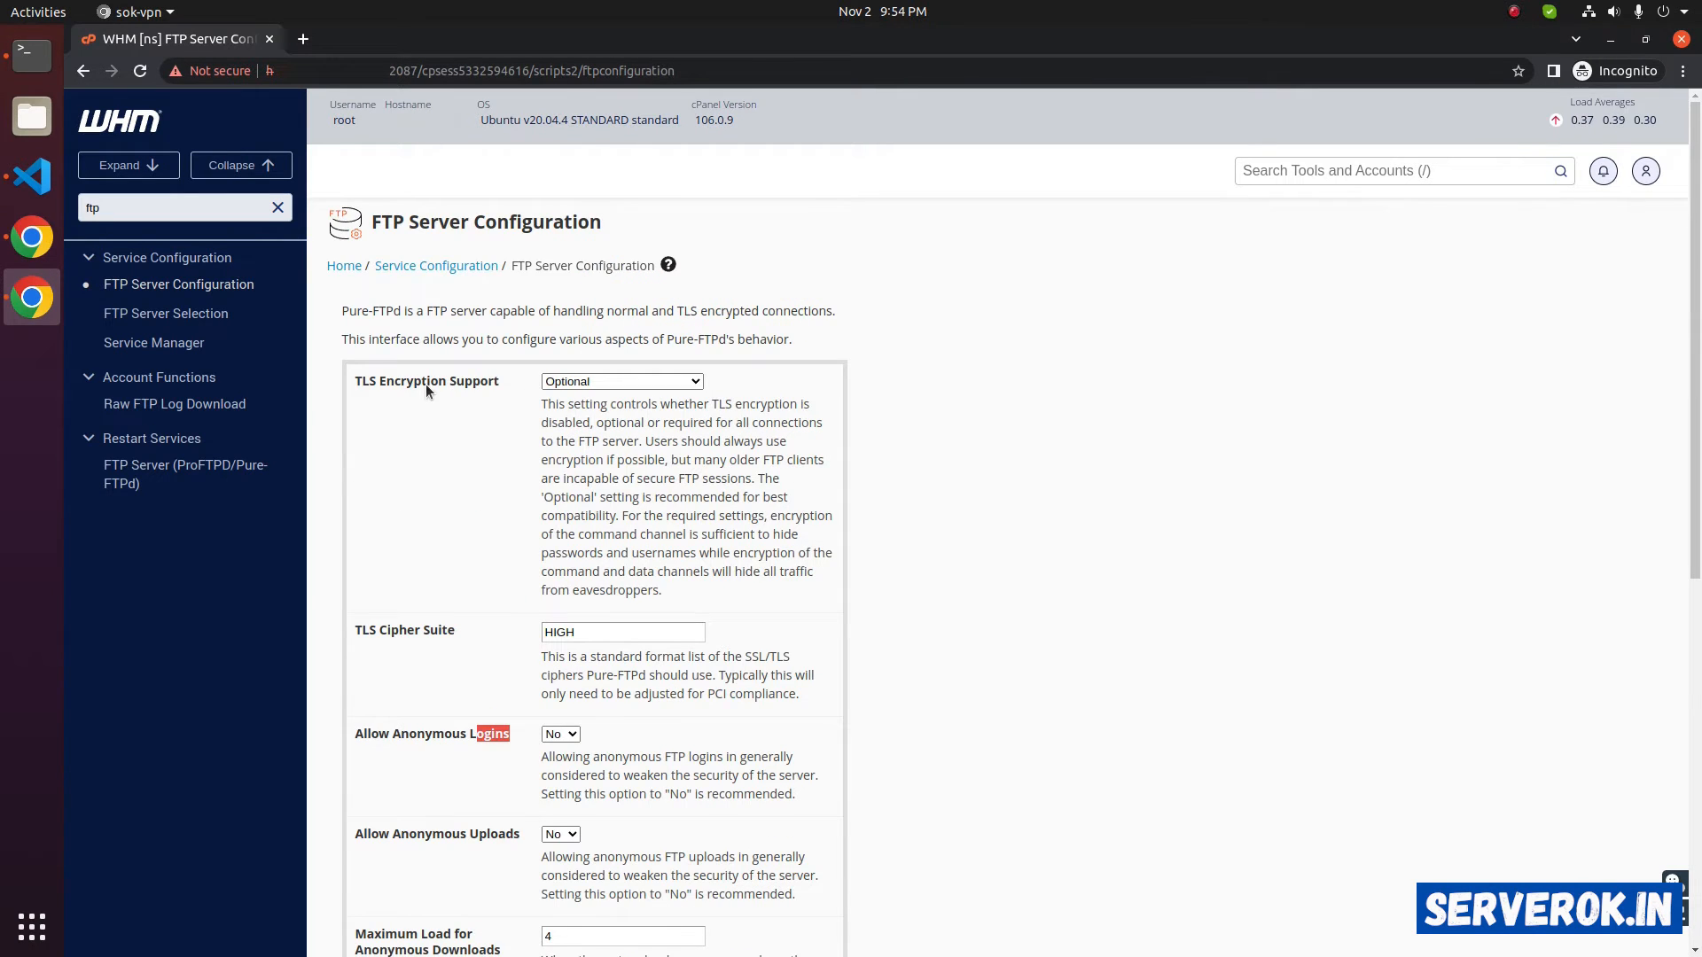
From WHM home, start Create a New Account with domain ftptest.serverok.in and auto-filled username
{"action": "left_click", "coordinate": [337, 272]}
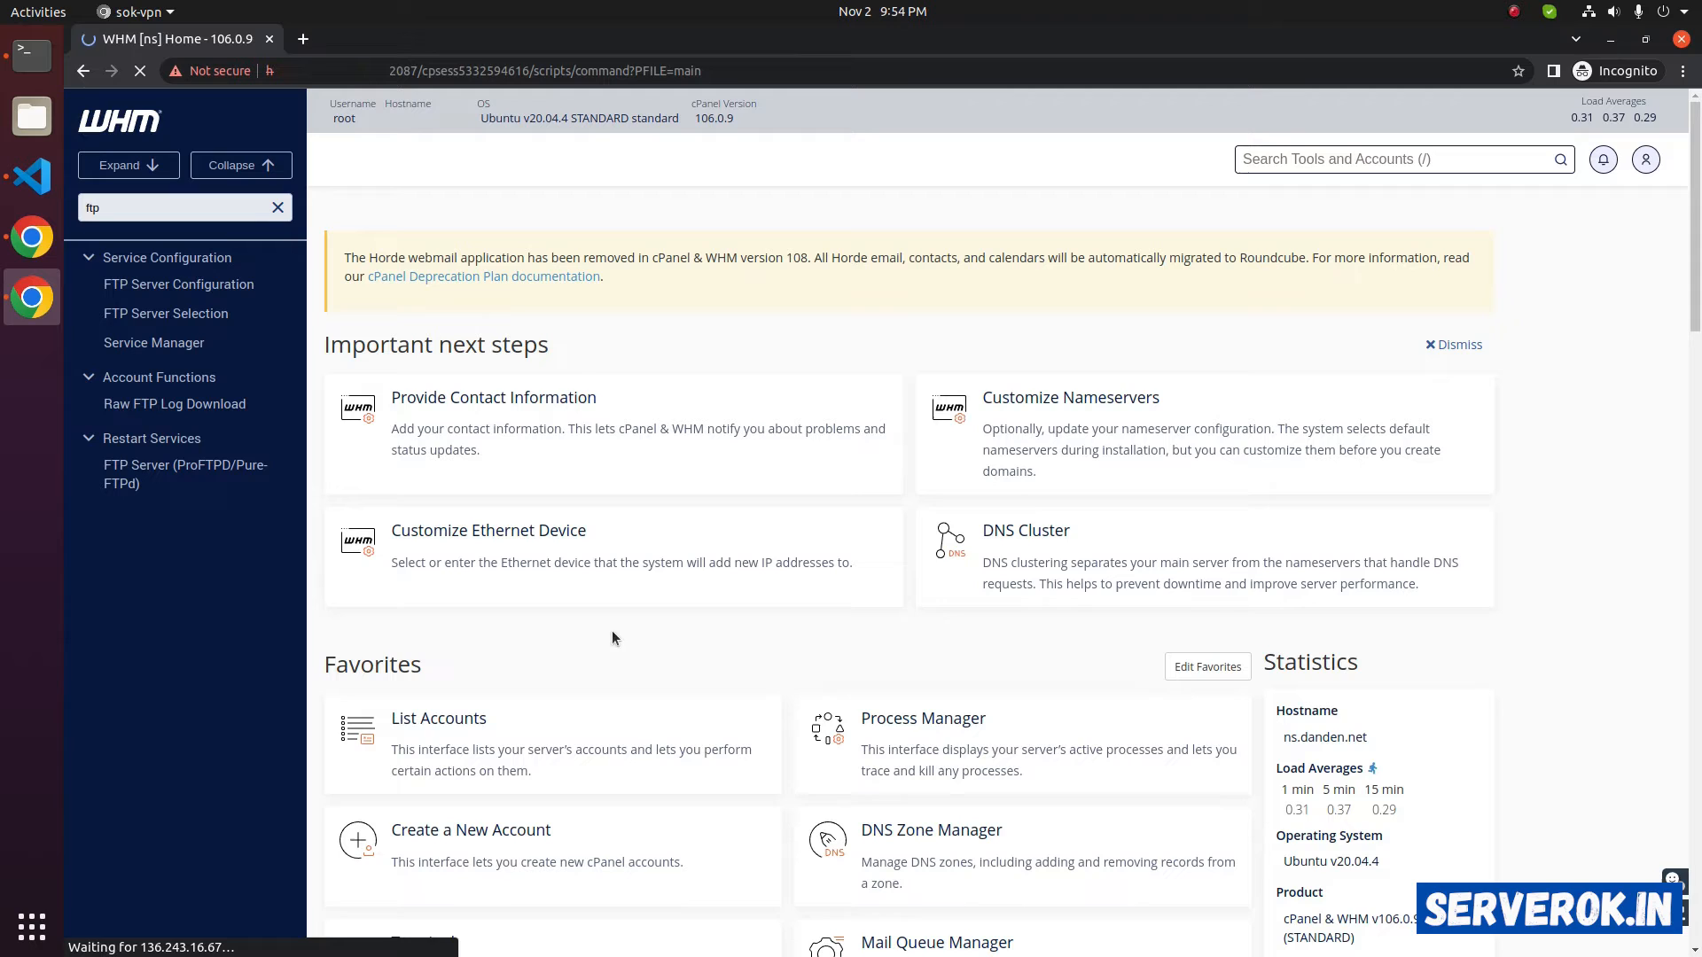
{"action": "left_click", "coordinate": [443, 838]}
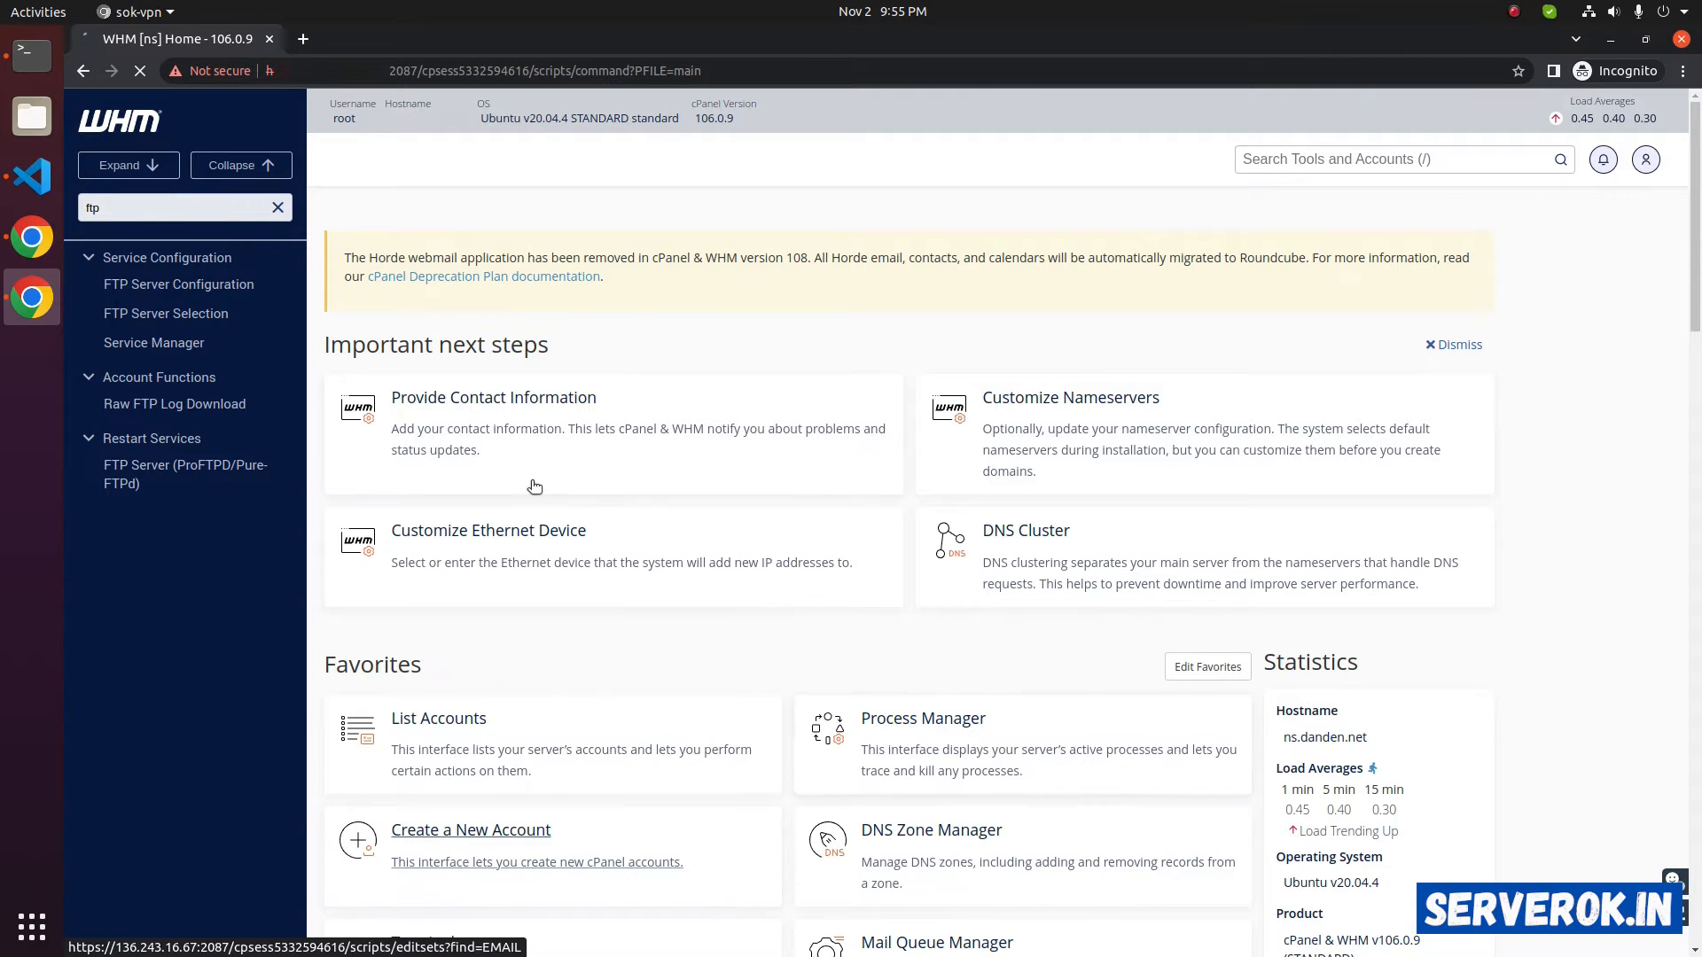
{"action": "type", "text": "ftp"}
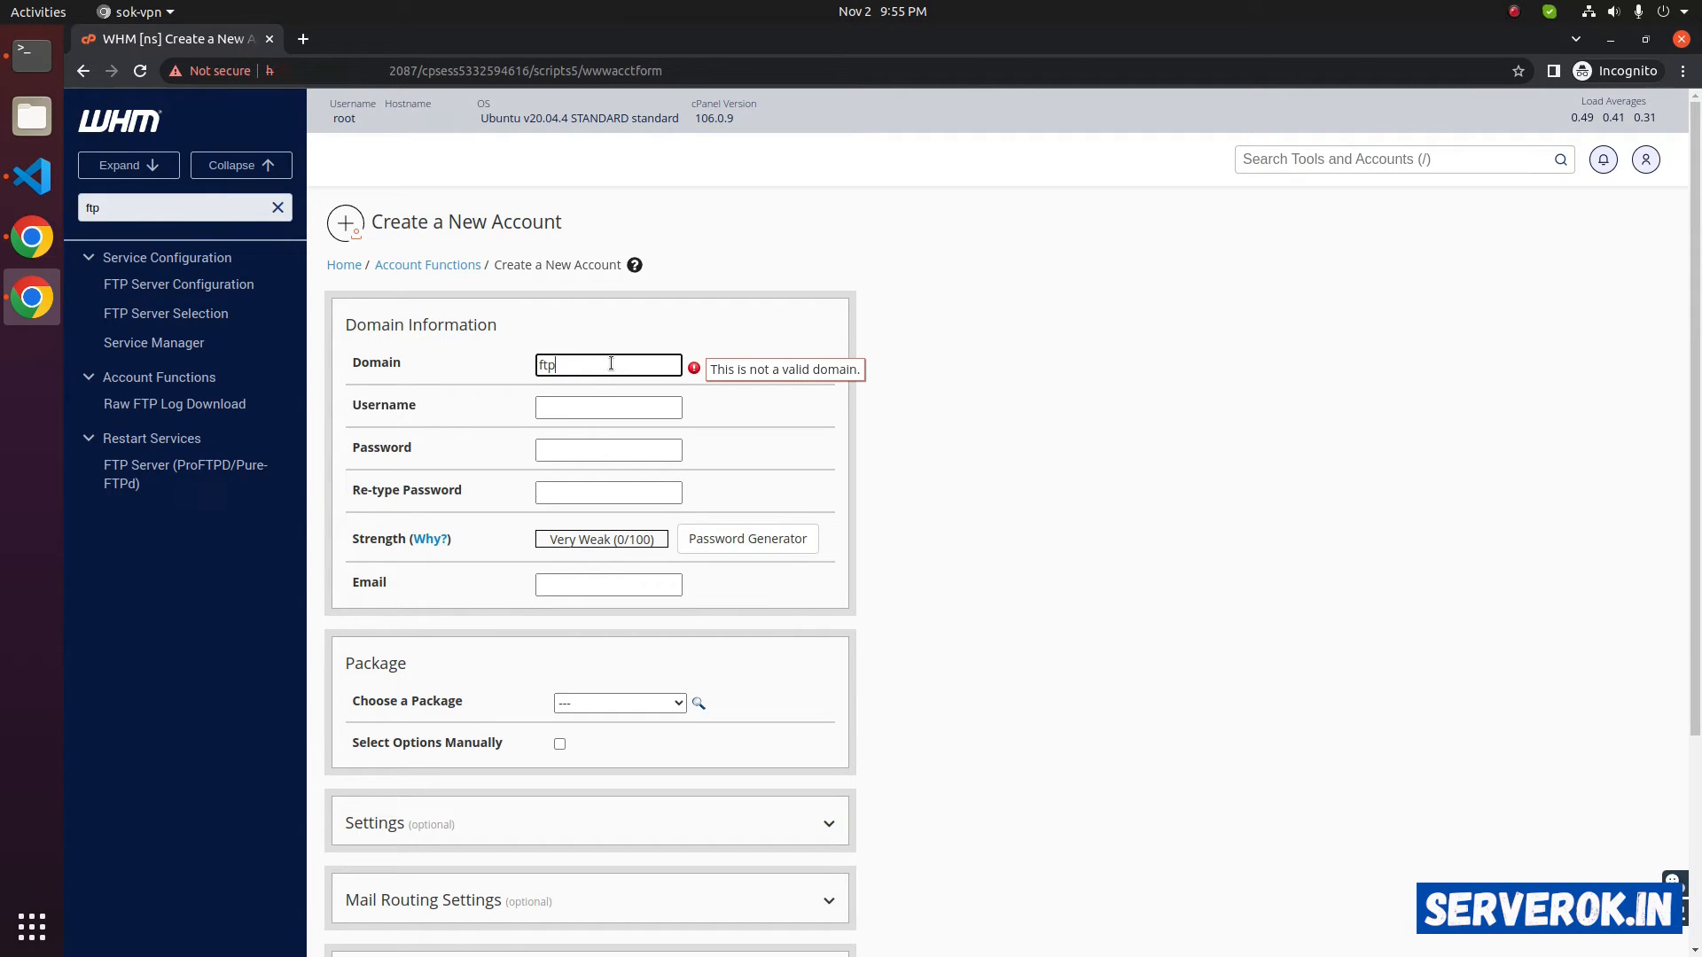
{"action": "type", "text": "test.ser"}
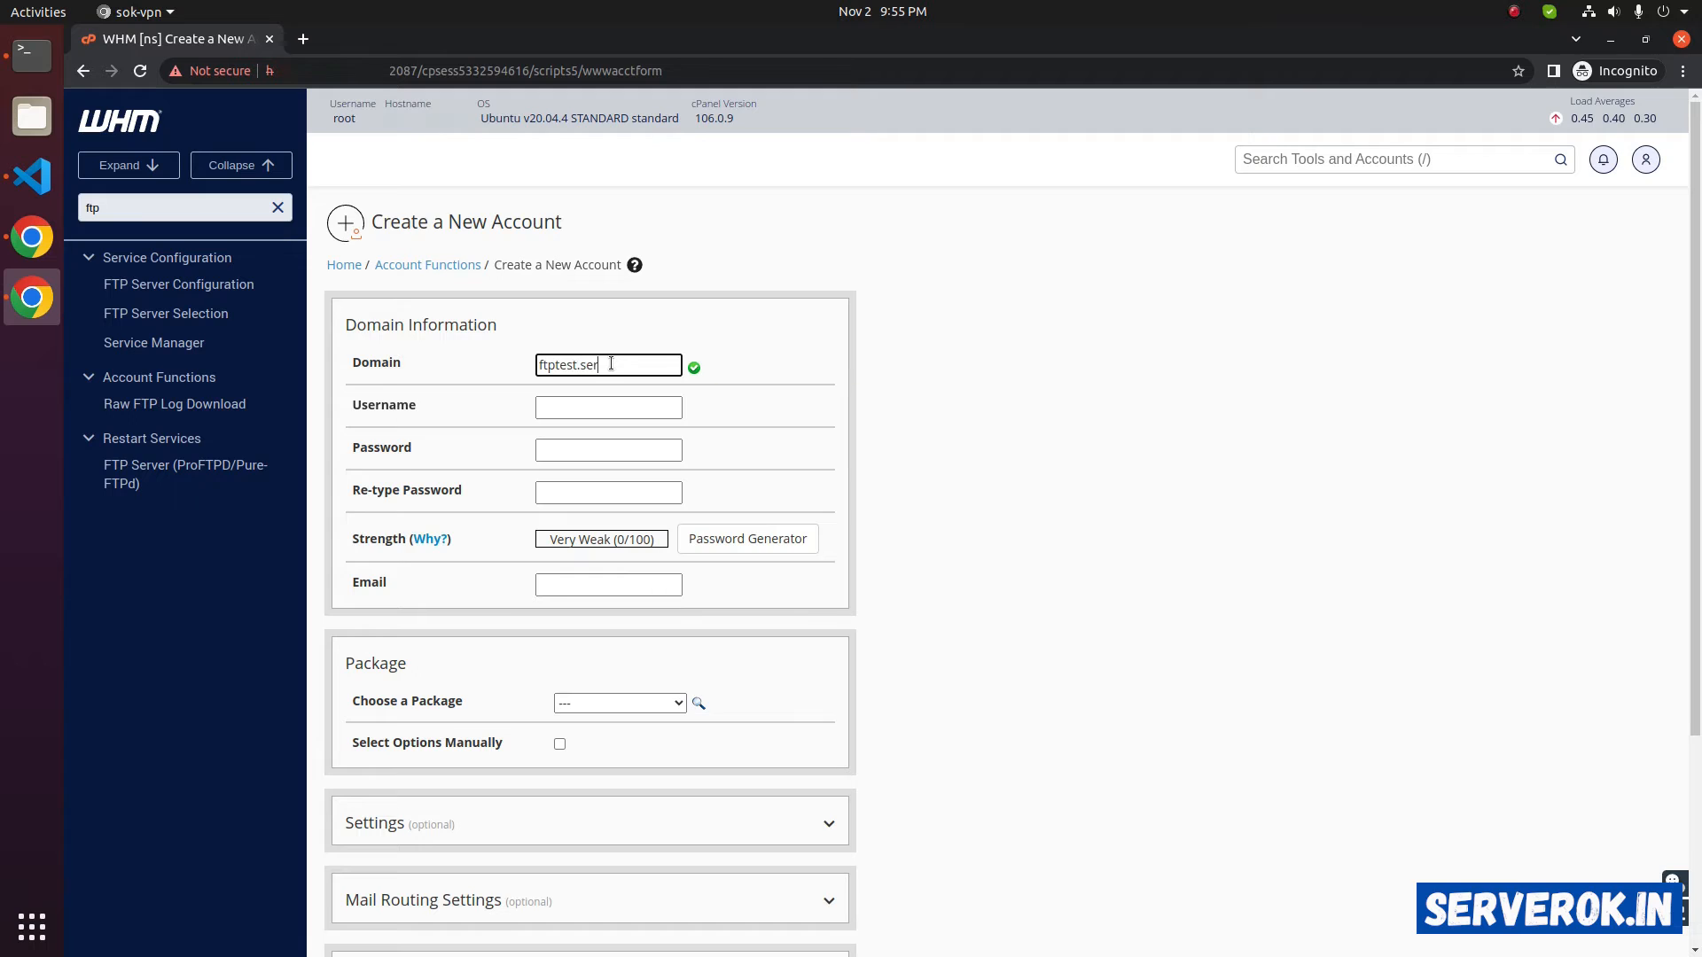
{"action": "type", "text": "verok.in"}
{"action": "key", "text": "Tab"}
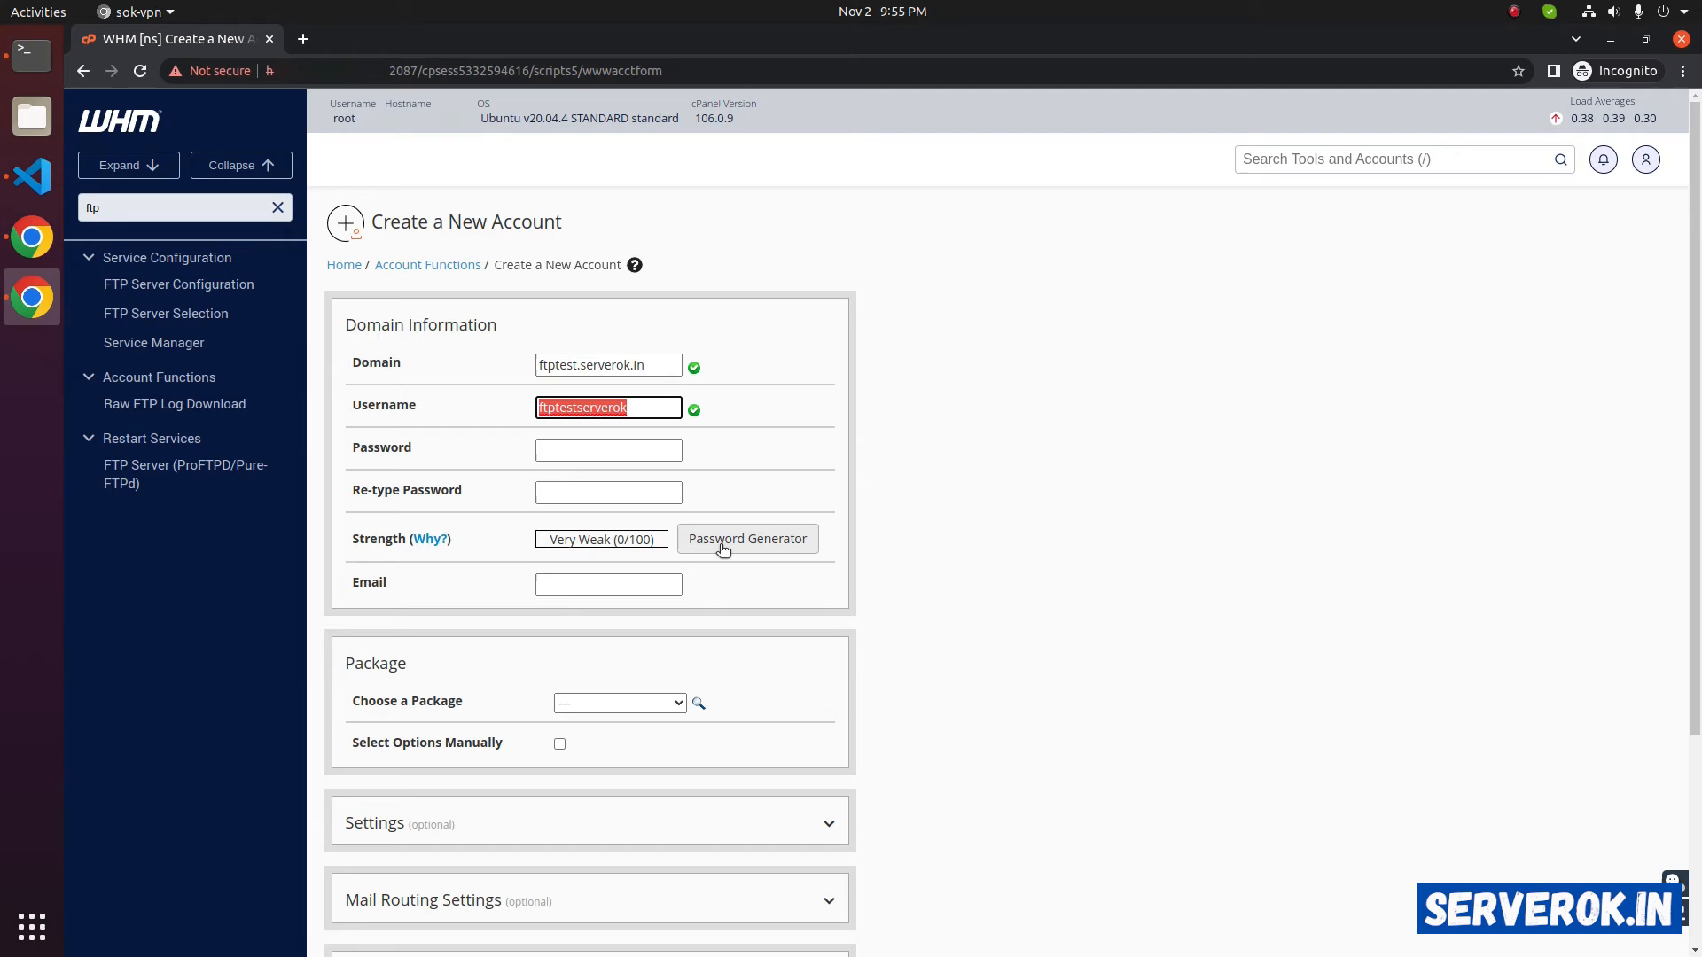
Use a generated very-strong password for the account and create it
{"action": "left_click", "coordinate": [719, 548]}
{"action": "left_click", "coordinate": [799, 539]}
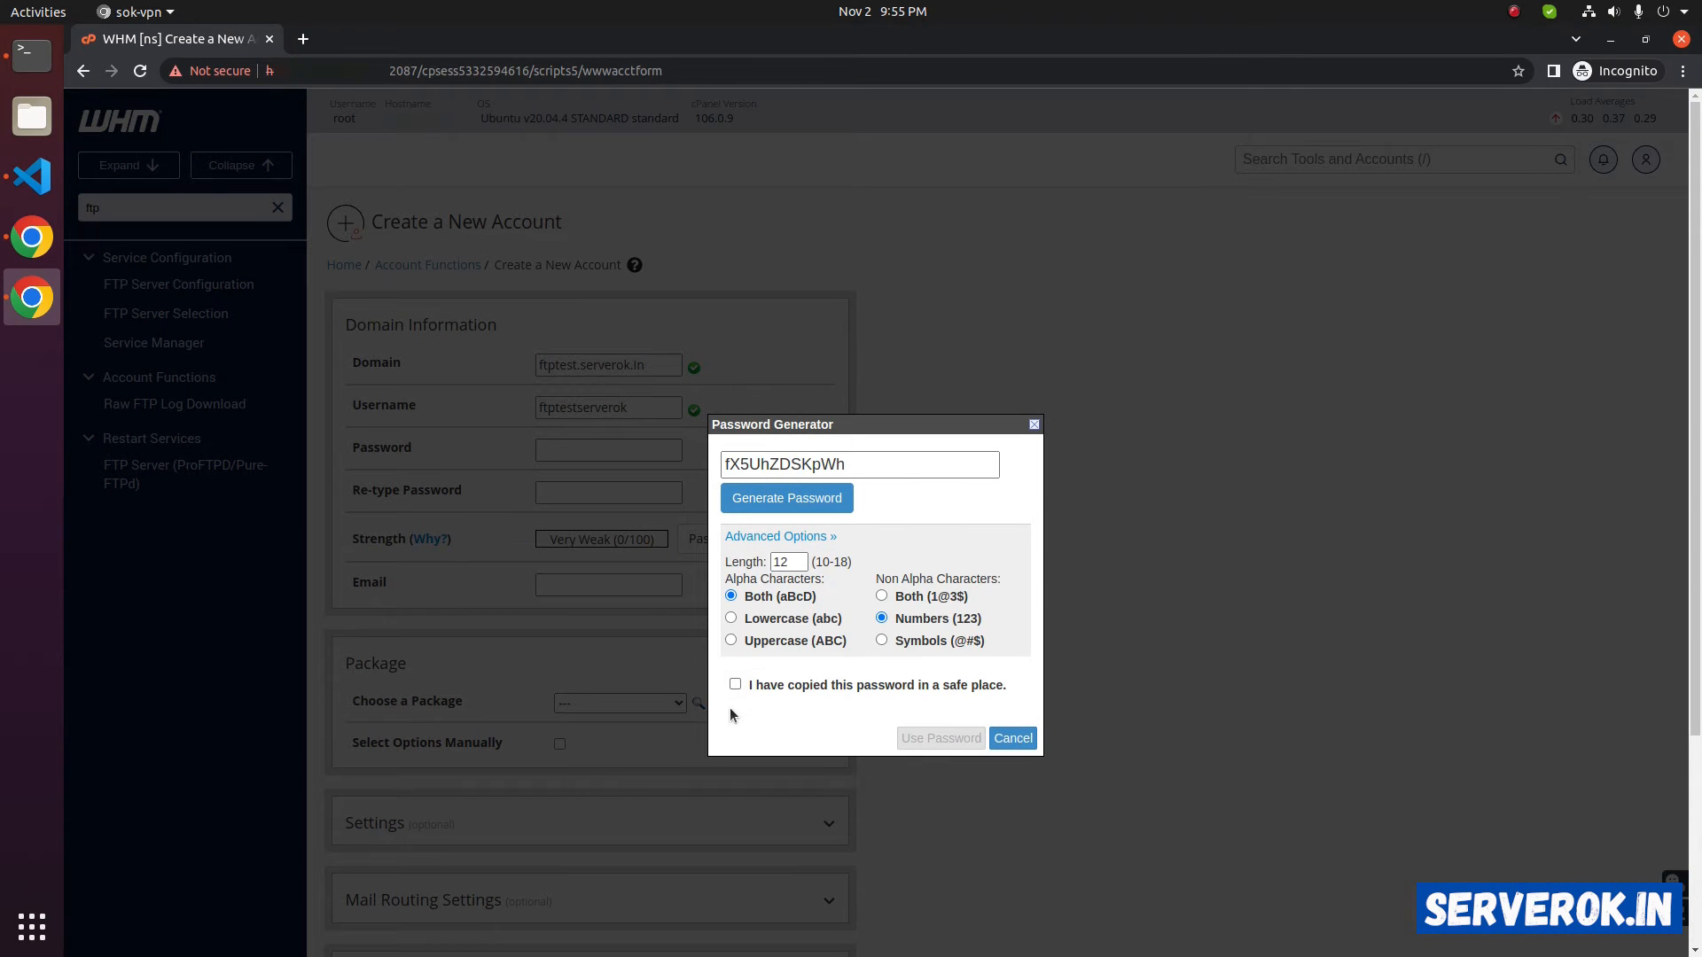
{"action": "left_click", "coordinate": [735, 685]}
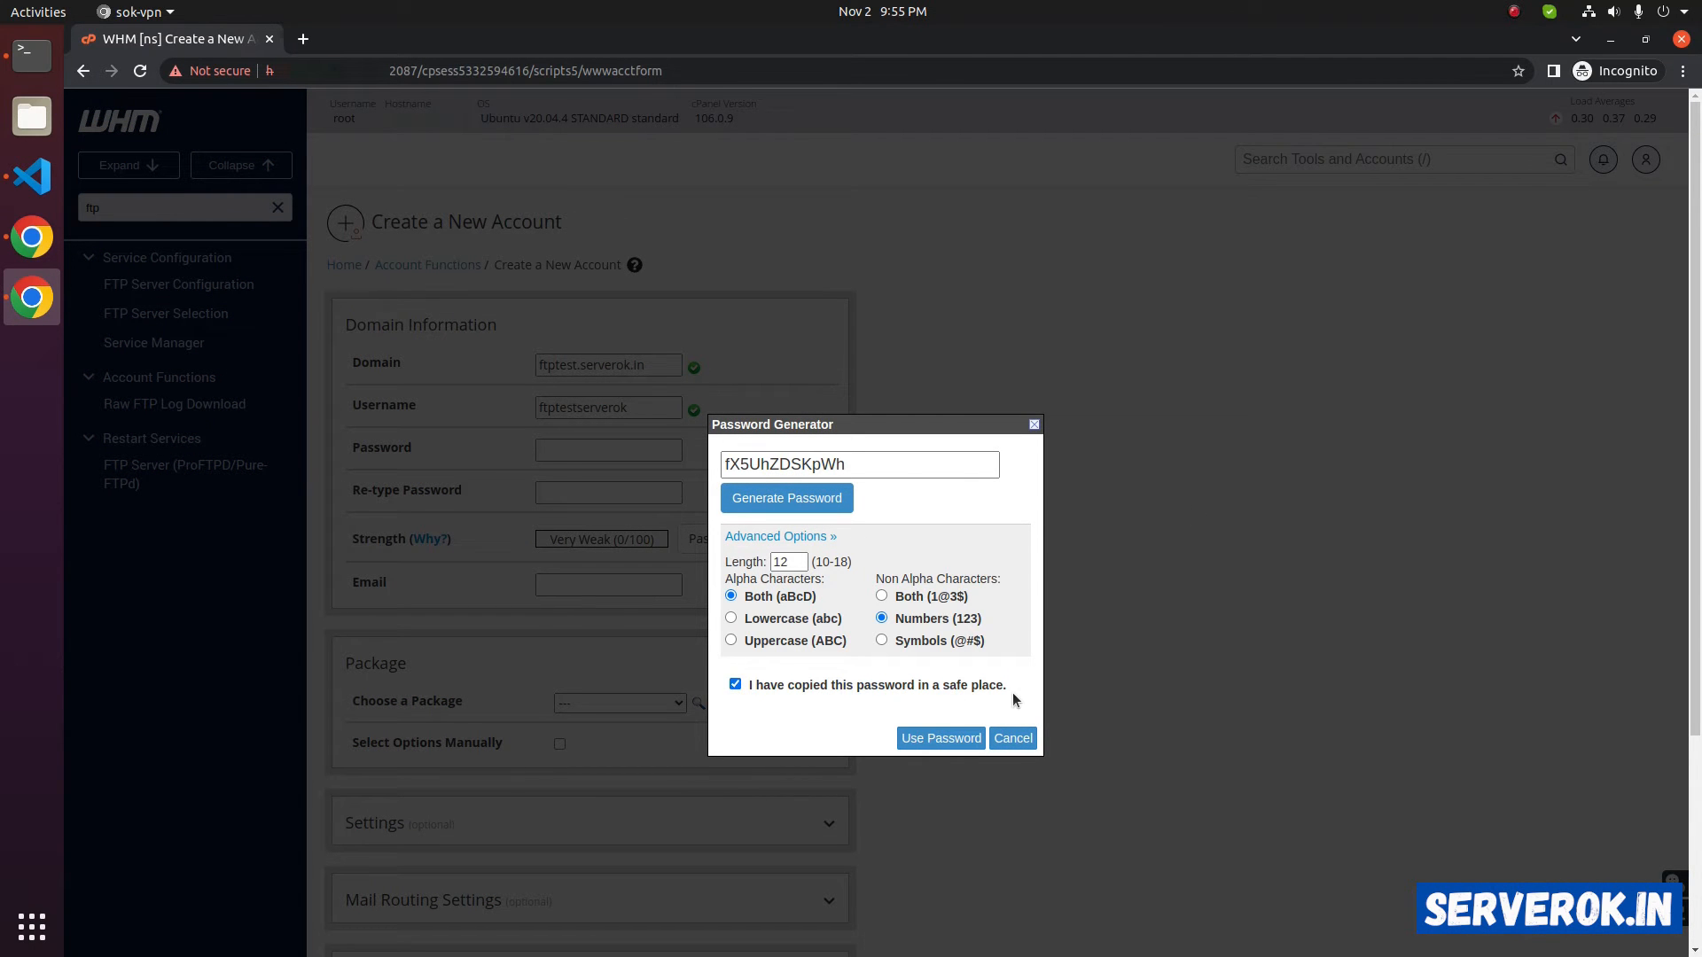
{"action": "left_click", "coordinate": [940, 738]}
{"action": "scroll", "coordinate": [584, 680], "scroll_direction": "down", "scroll_amount": 5}
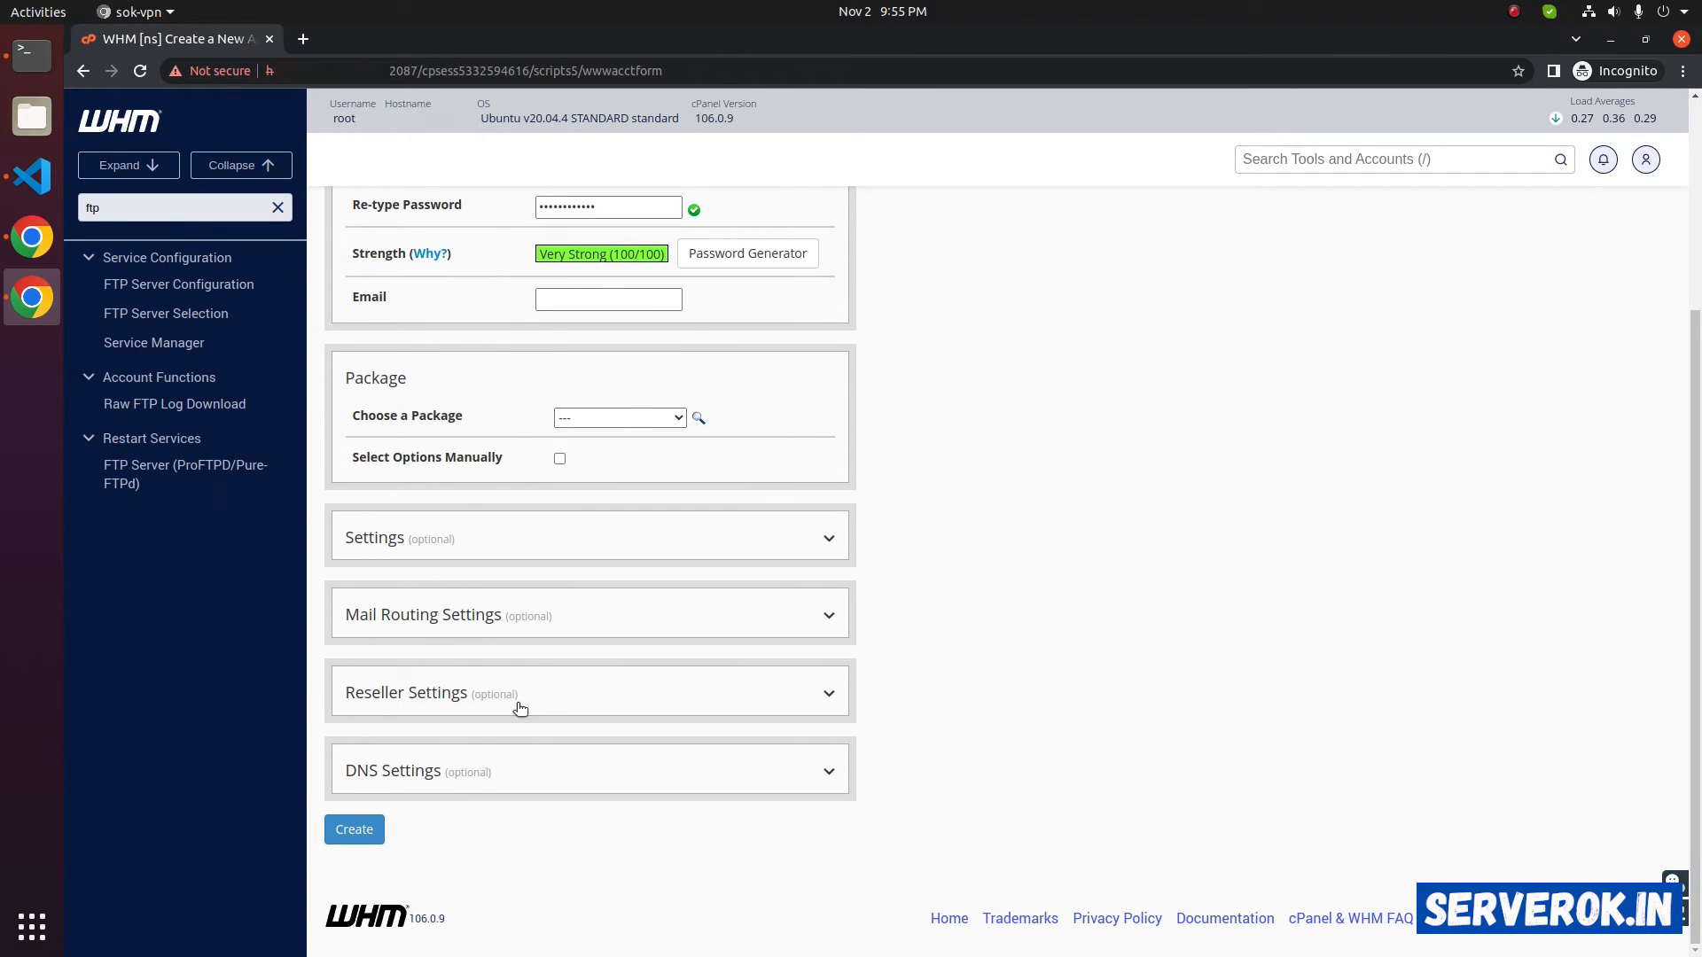
{"action": "left_click", "coordinate": [354, 830]}
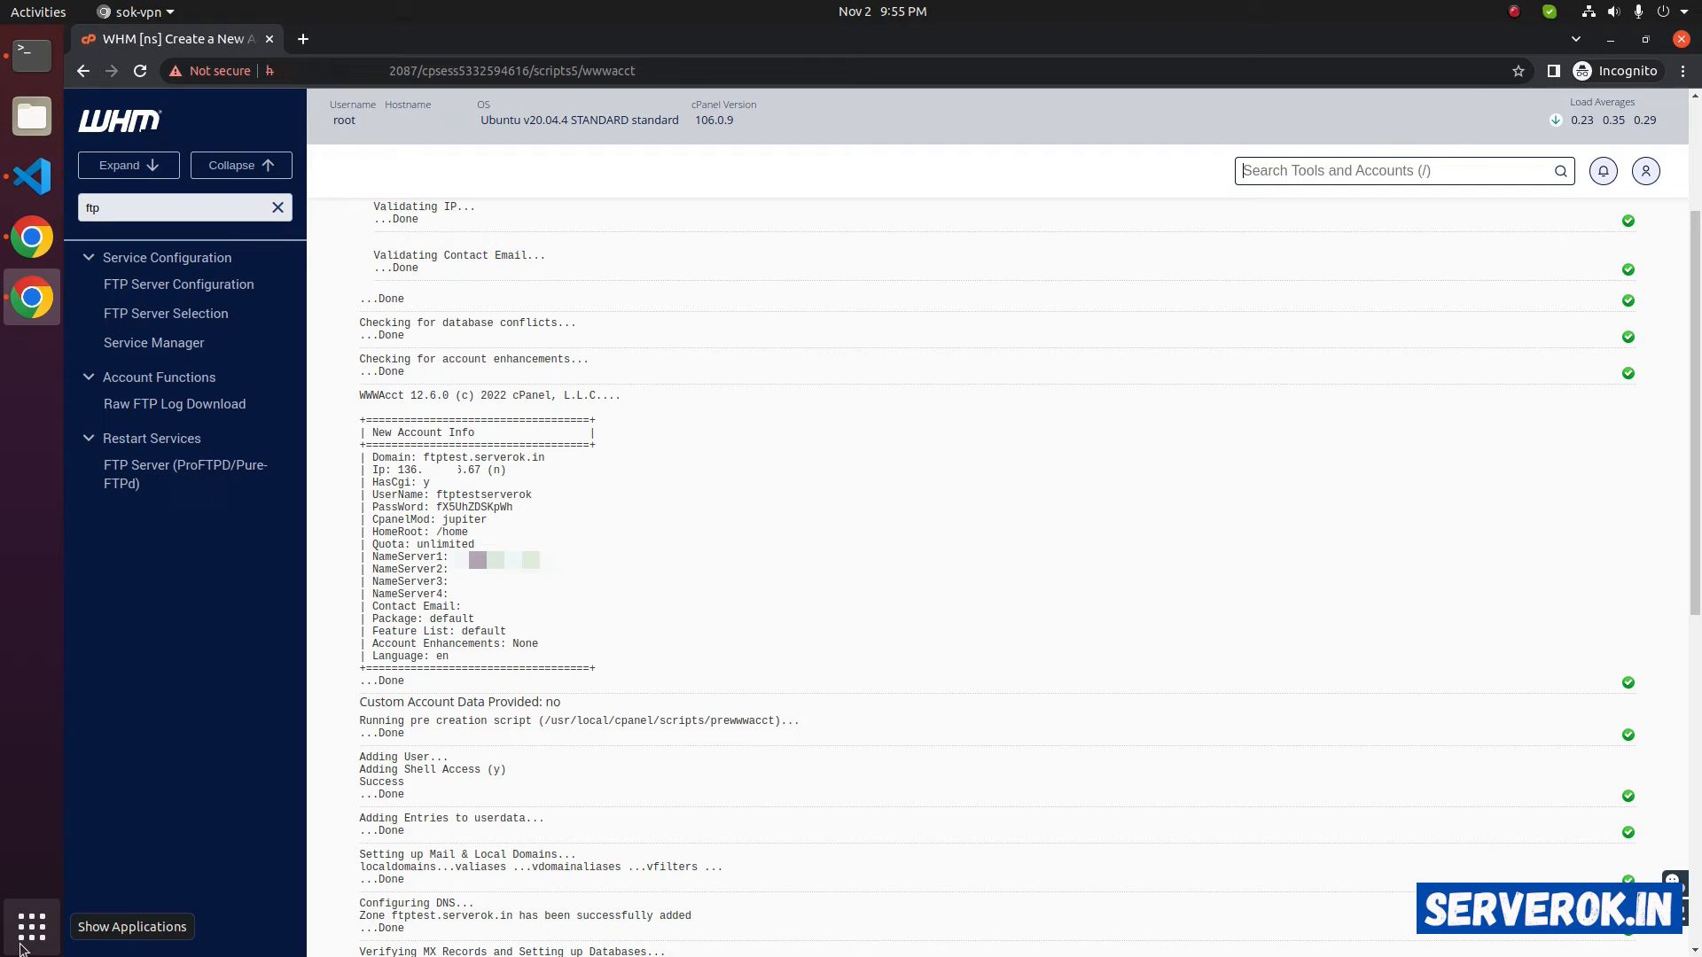
Launch FileZilla and copy the account's IP from the WHM log into the Host field
{"action": "left_click", "coordinate": [33, 927]}
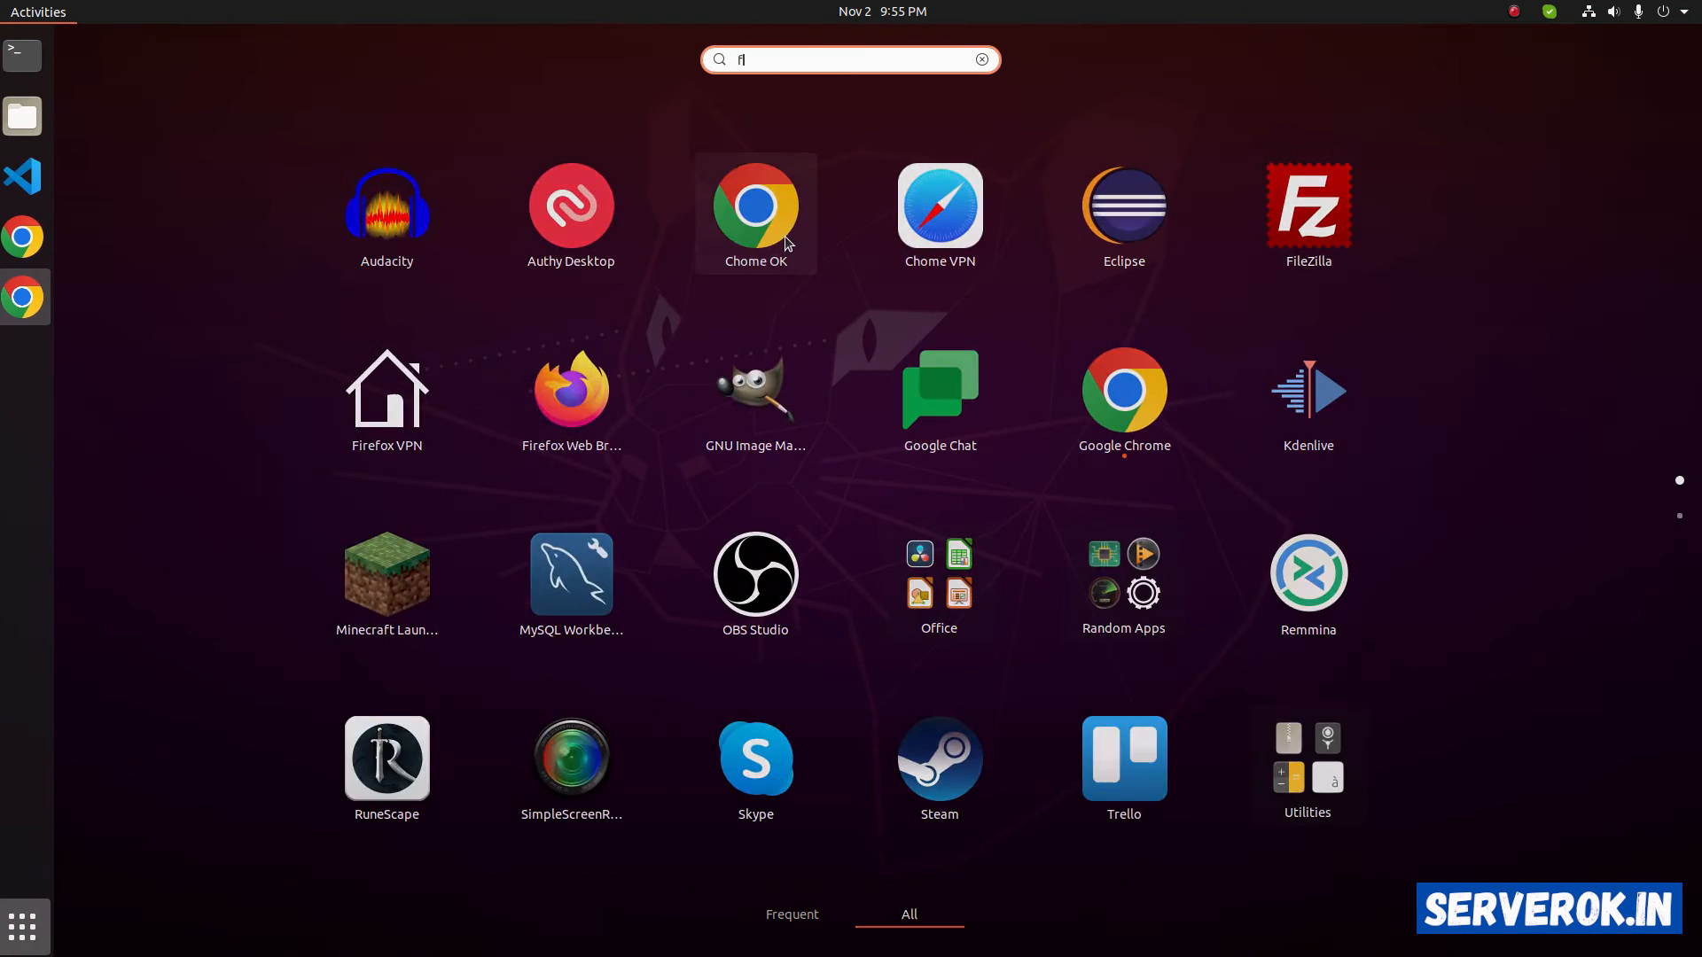
{"action": "type", "text": "fi"}
{"action": "left_click", "coordinate": [758, 164]}
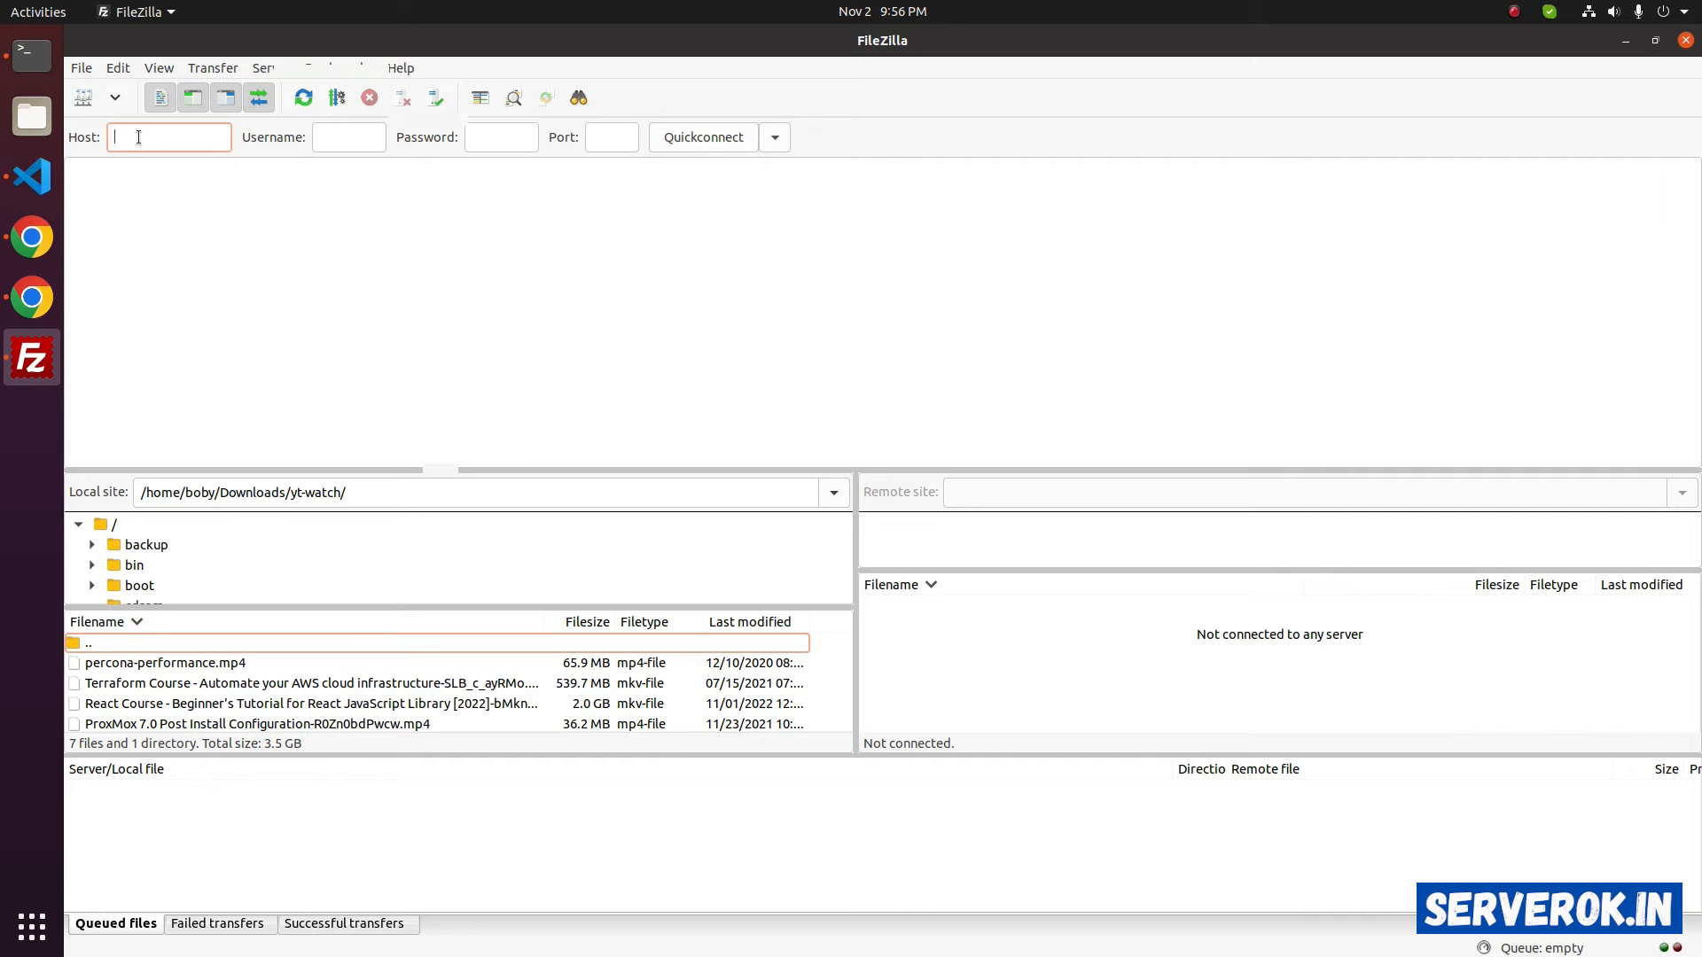
{"action": "left_click", "coordinate": [32, 299]}
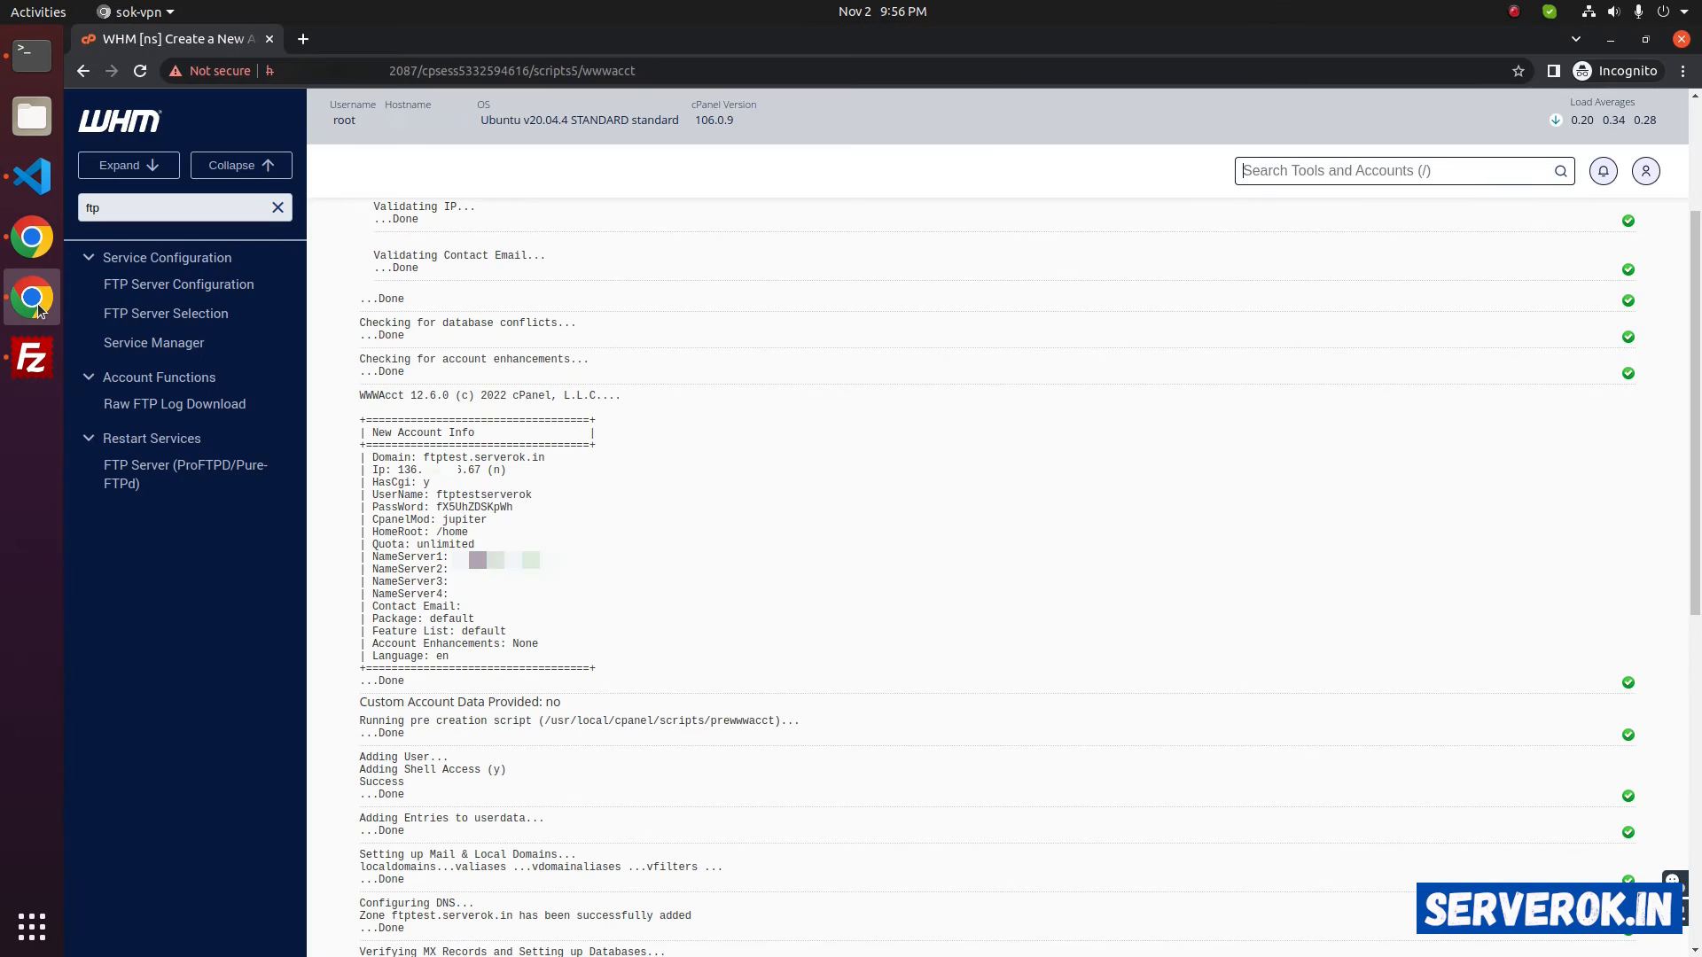
{"action": "mouse_move", "coordinate": [423, 449]}
{"action": "left_mouse_down"}
{"action": "mouse_move", "coordinate": [477, 459]}
{"action": "mouse_move", "coordinate": [422, 457]}
{"action": "left_mouse_up"}
{"action": "left_click", "coordinate": [568, 457]}
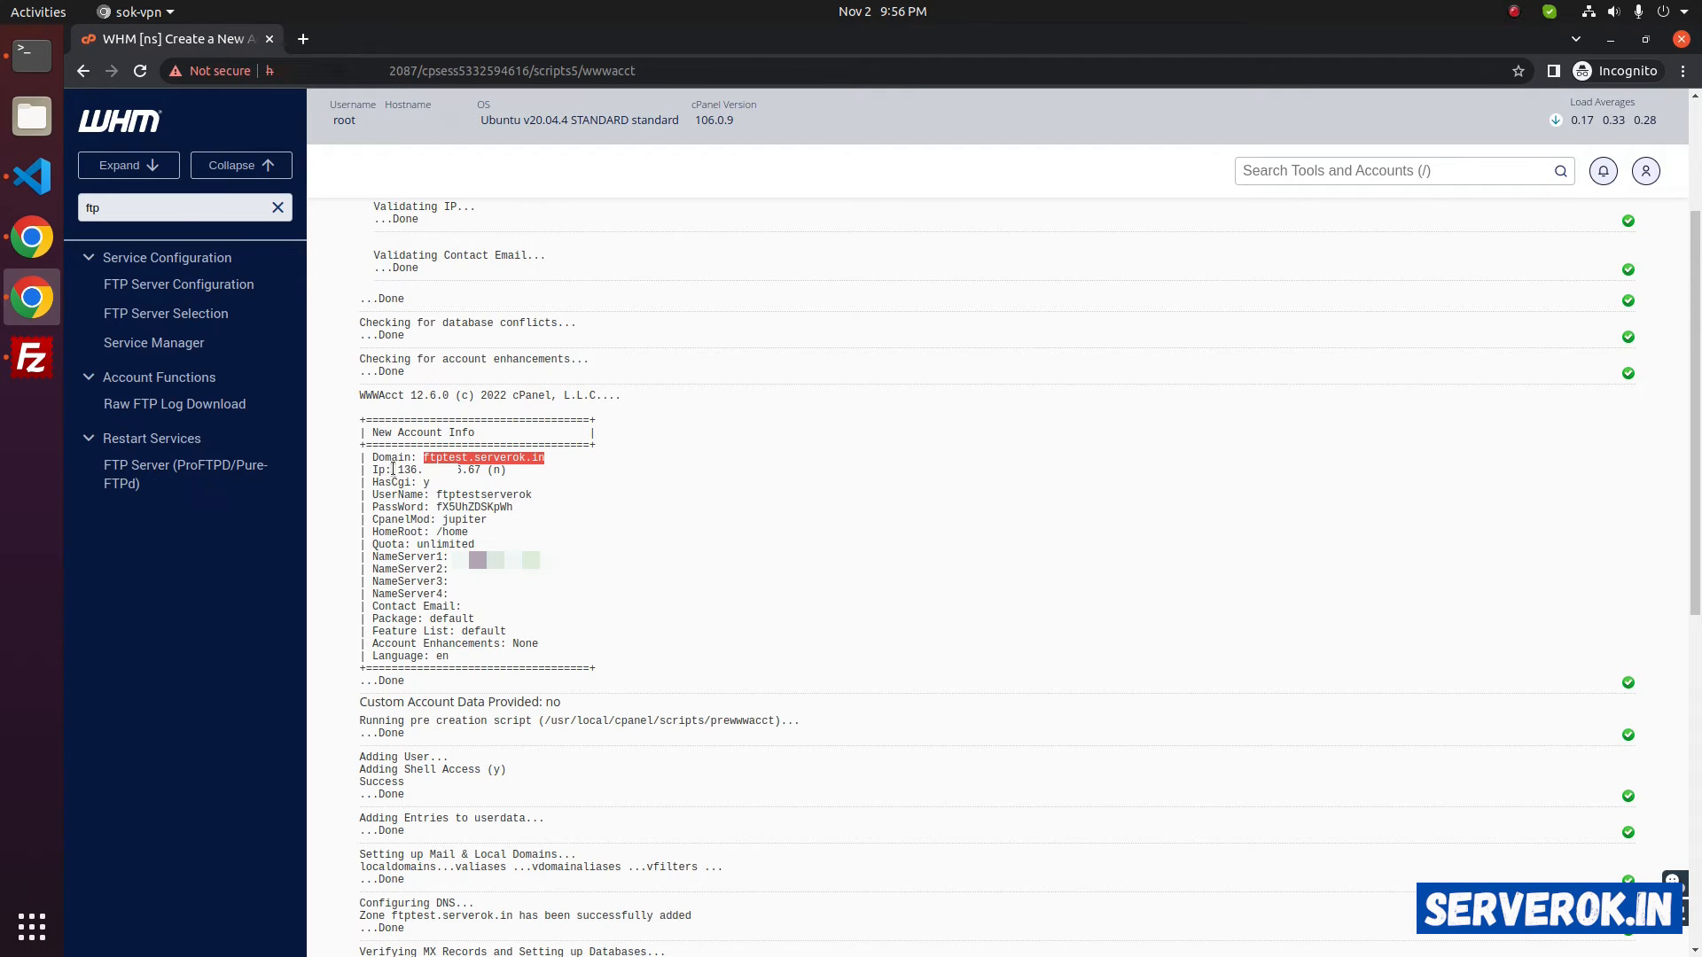
{"action": "left_click", "coordinate": [393, 467]}
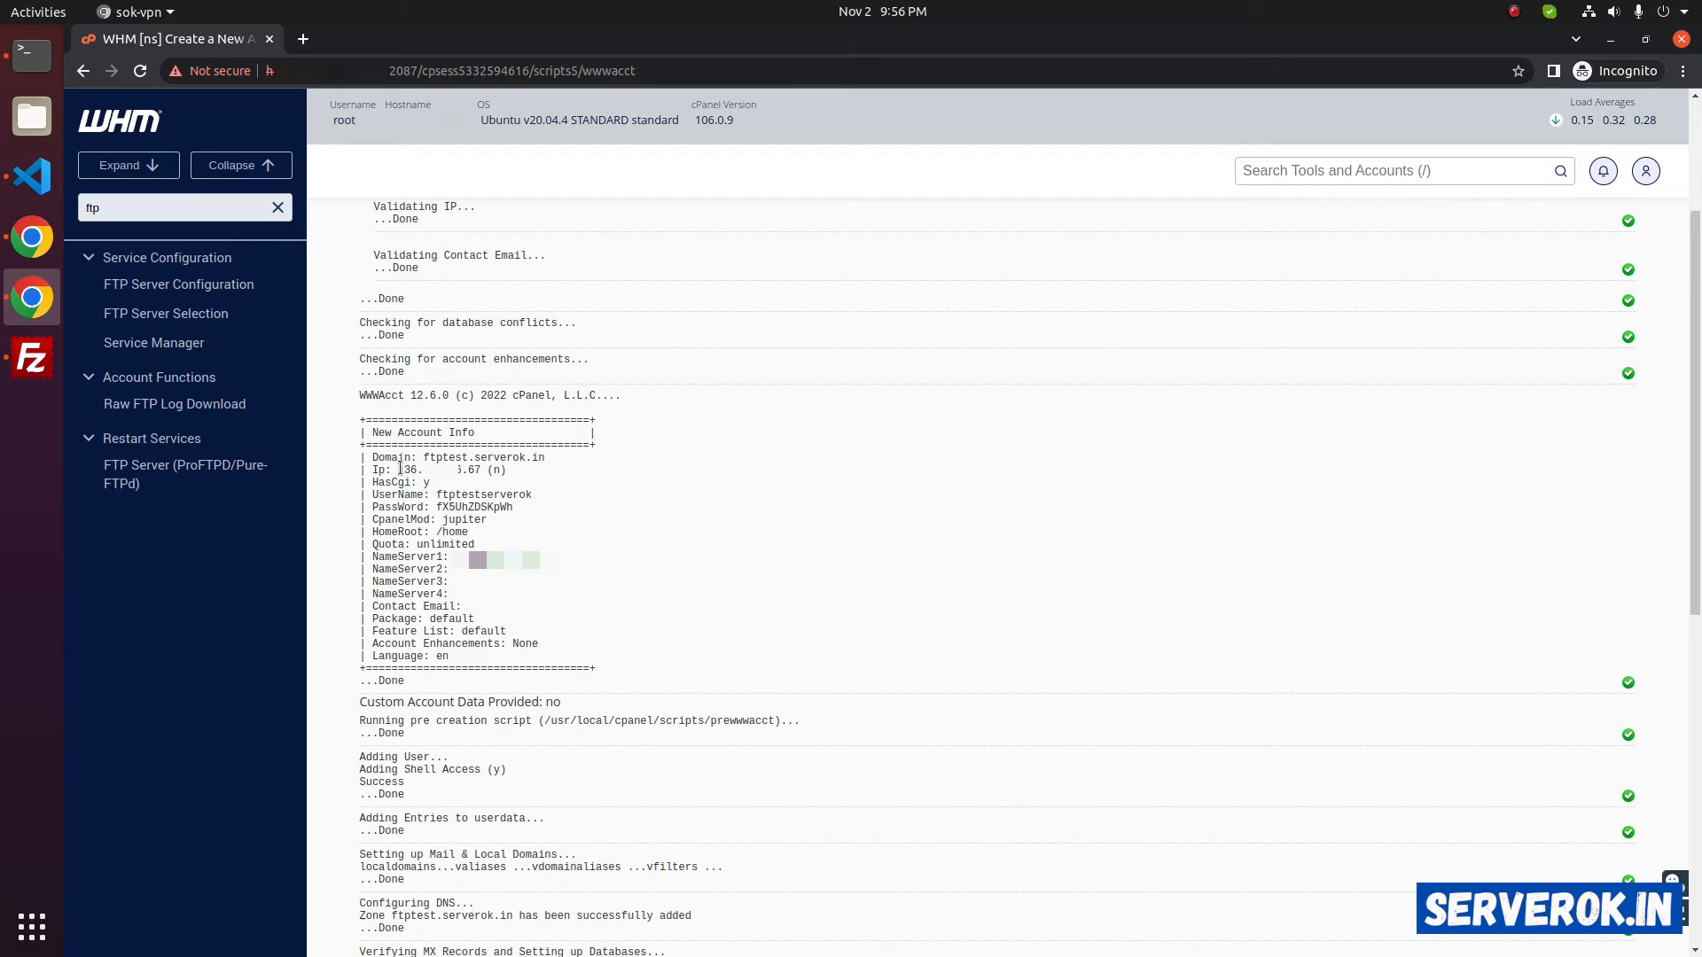
{"action": "left_click_drag", "start_coordinate": [396, 469], "coordinate": [481, 469]}
{"action": "right_click", "coordinate": [484, 478]}
{"action": "left_click", "coordinate": [532, 492]}
{"action": "left_click", "coordinate": [32, 359]}
{"action": "right_click", "coordinate": [149, 136]}
{"action": "left_click", "coordinate": [202, 168]}
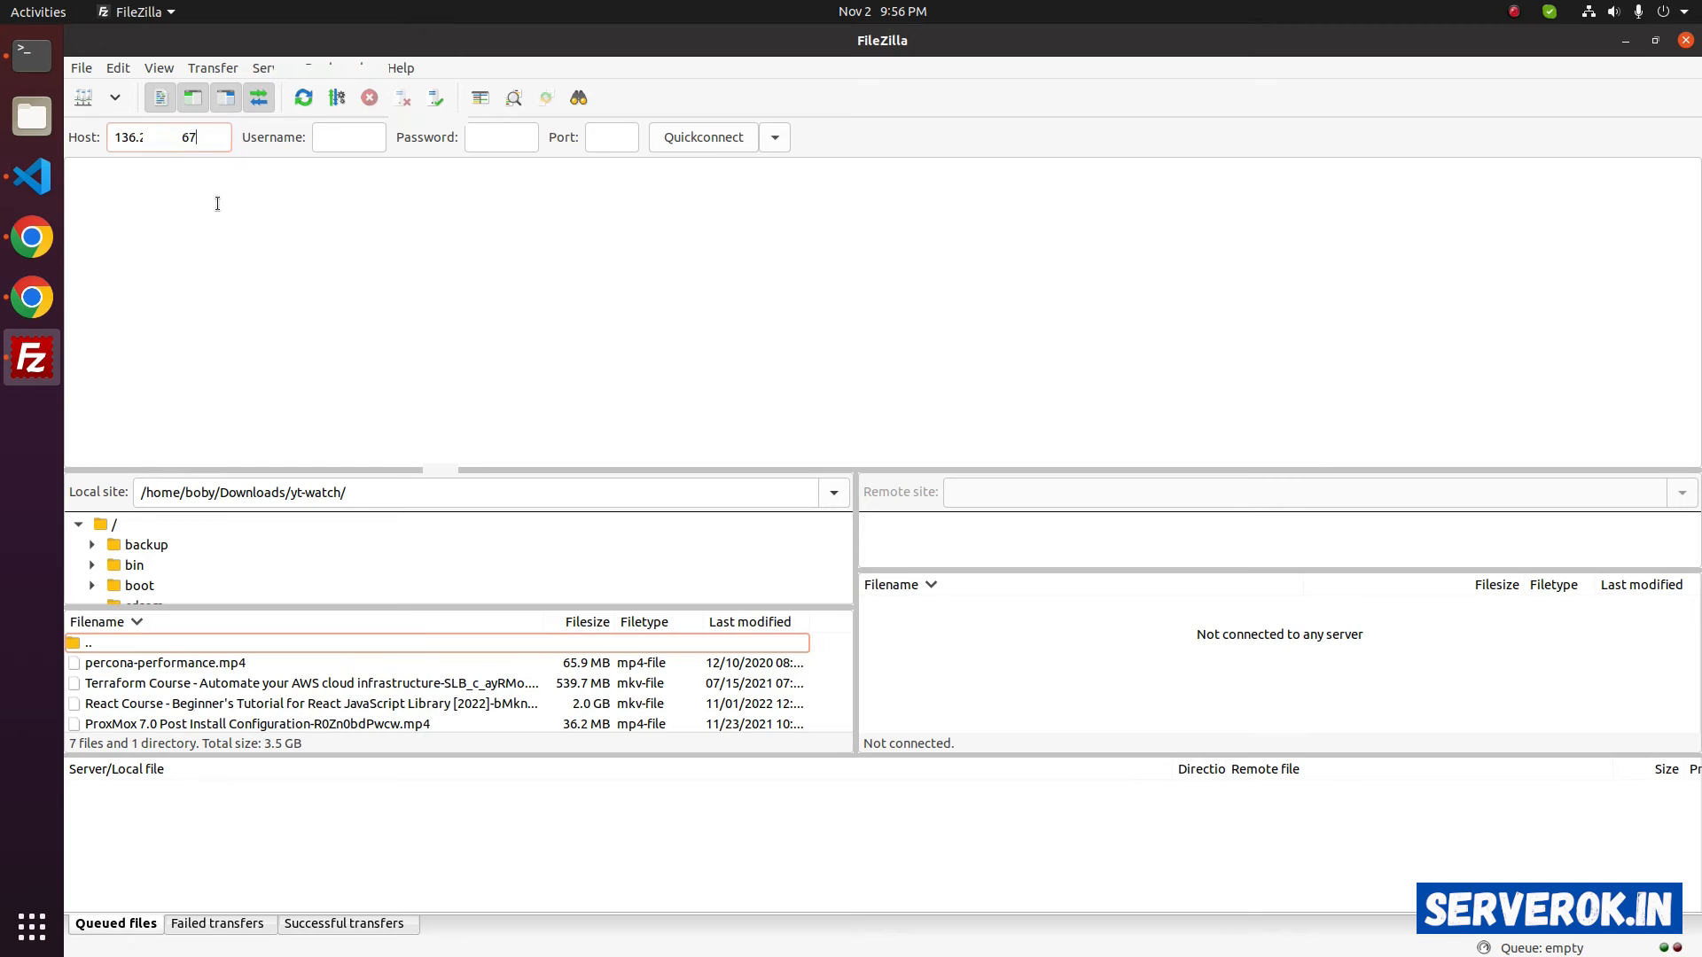
{"action": "key", "text": "Tab"}
Copy the new account's username from WHM into FileZilla's Username field
{"action": "key", "text": "alt+Tab"}
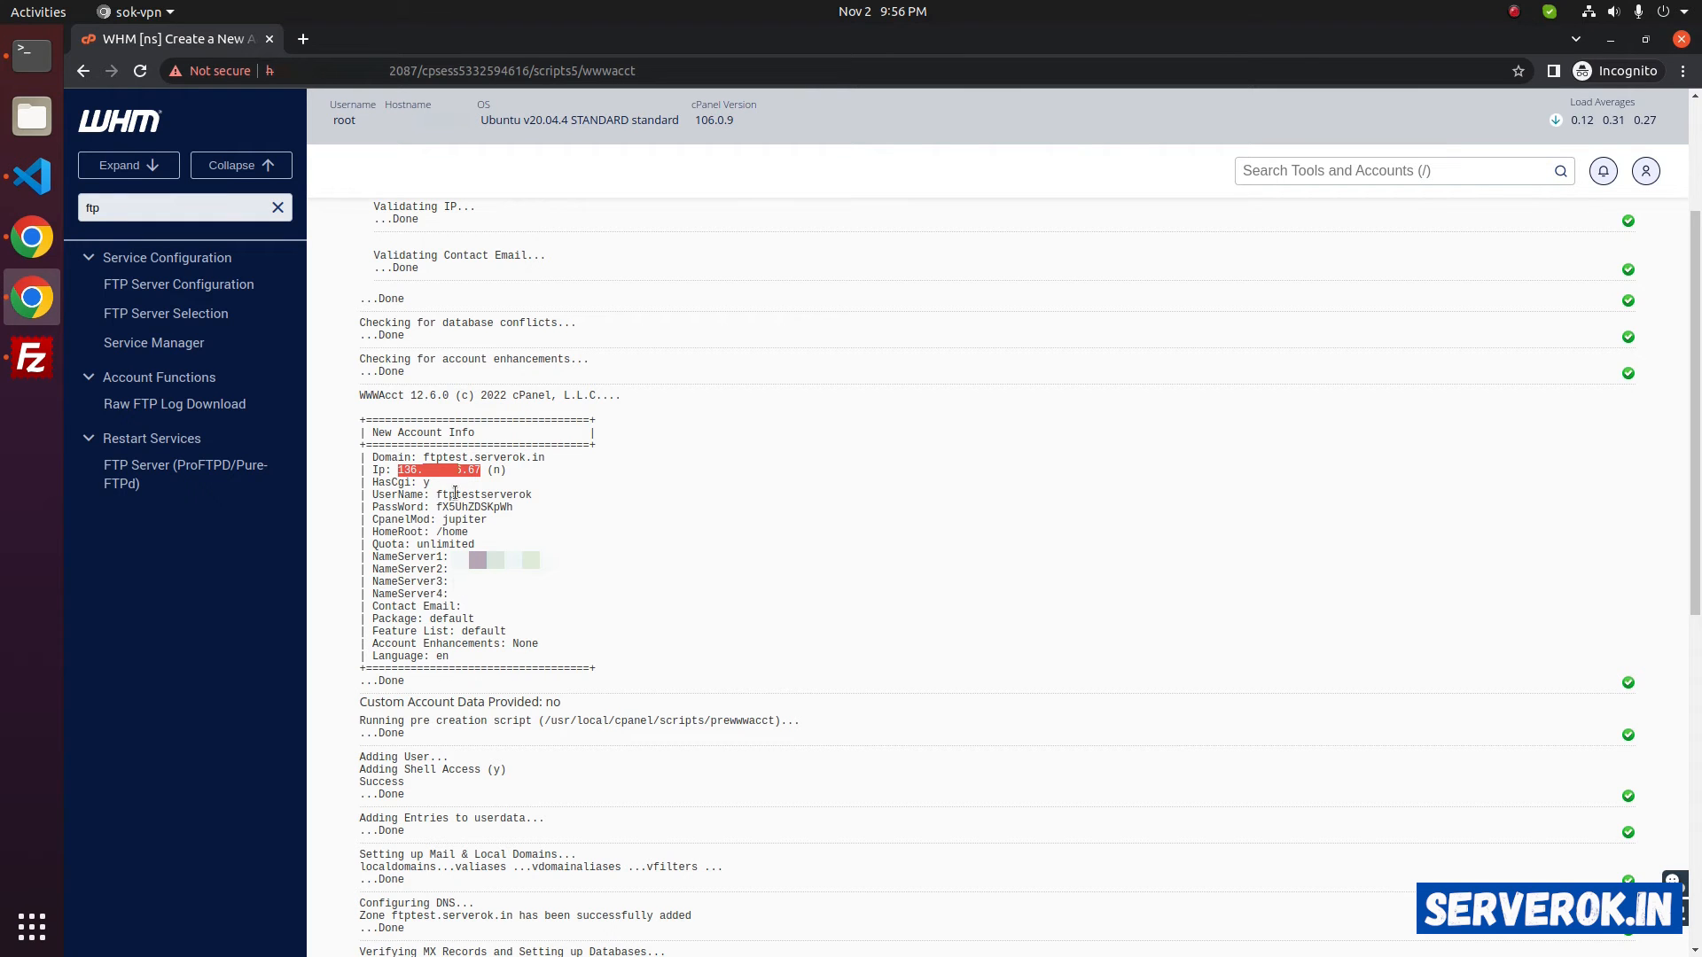
{"action": "double_click", "coordinate": [483, 495]}
{"action": "right_click", "coordinate": [483, 495]}
{"action": "left_click", "coordinate": [532, 510]}
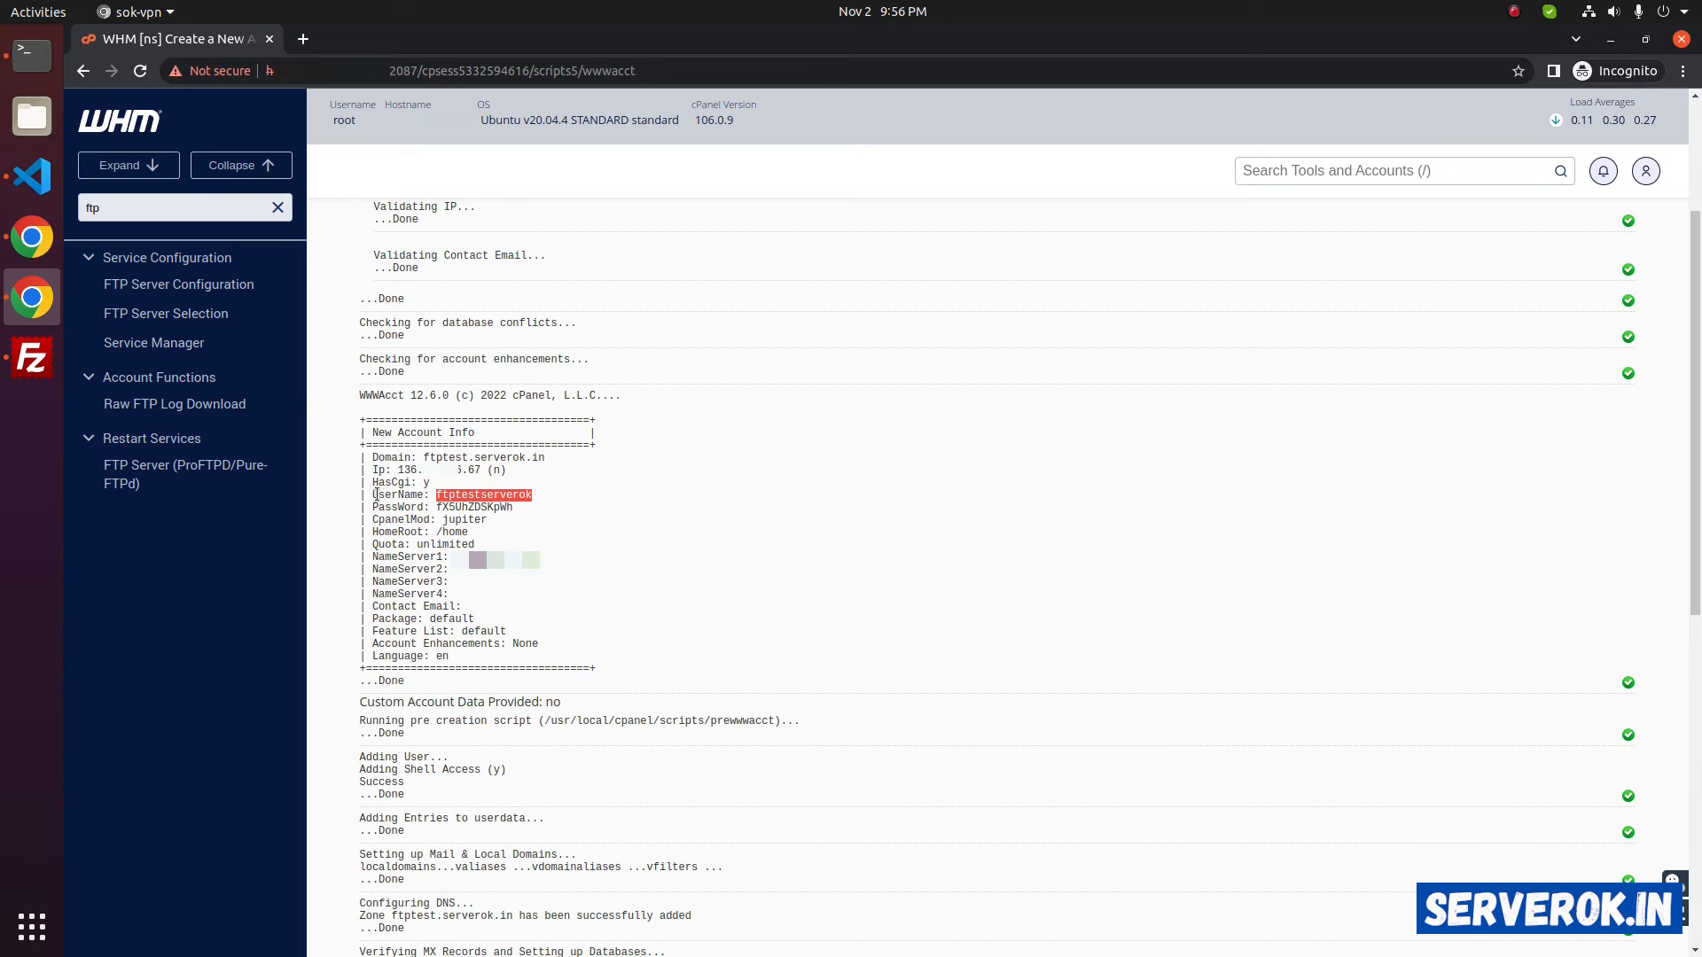
{"action": "left_click", "coordinate": [32, 359]}
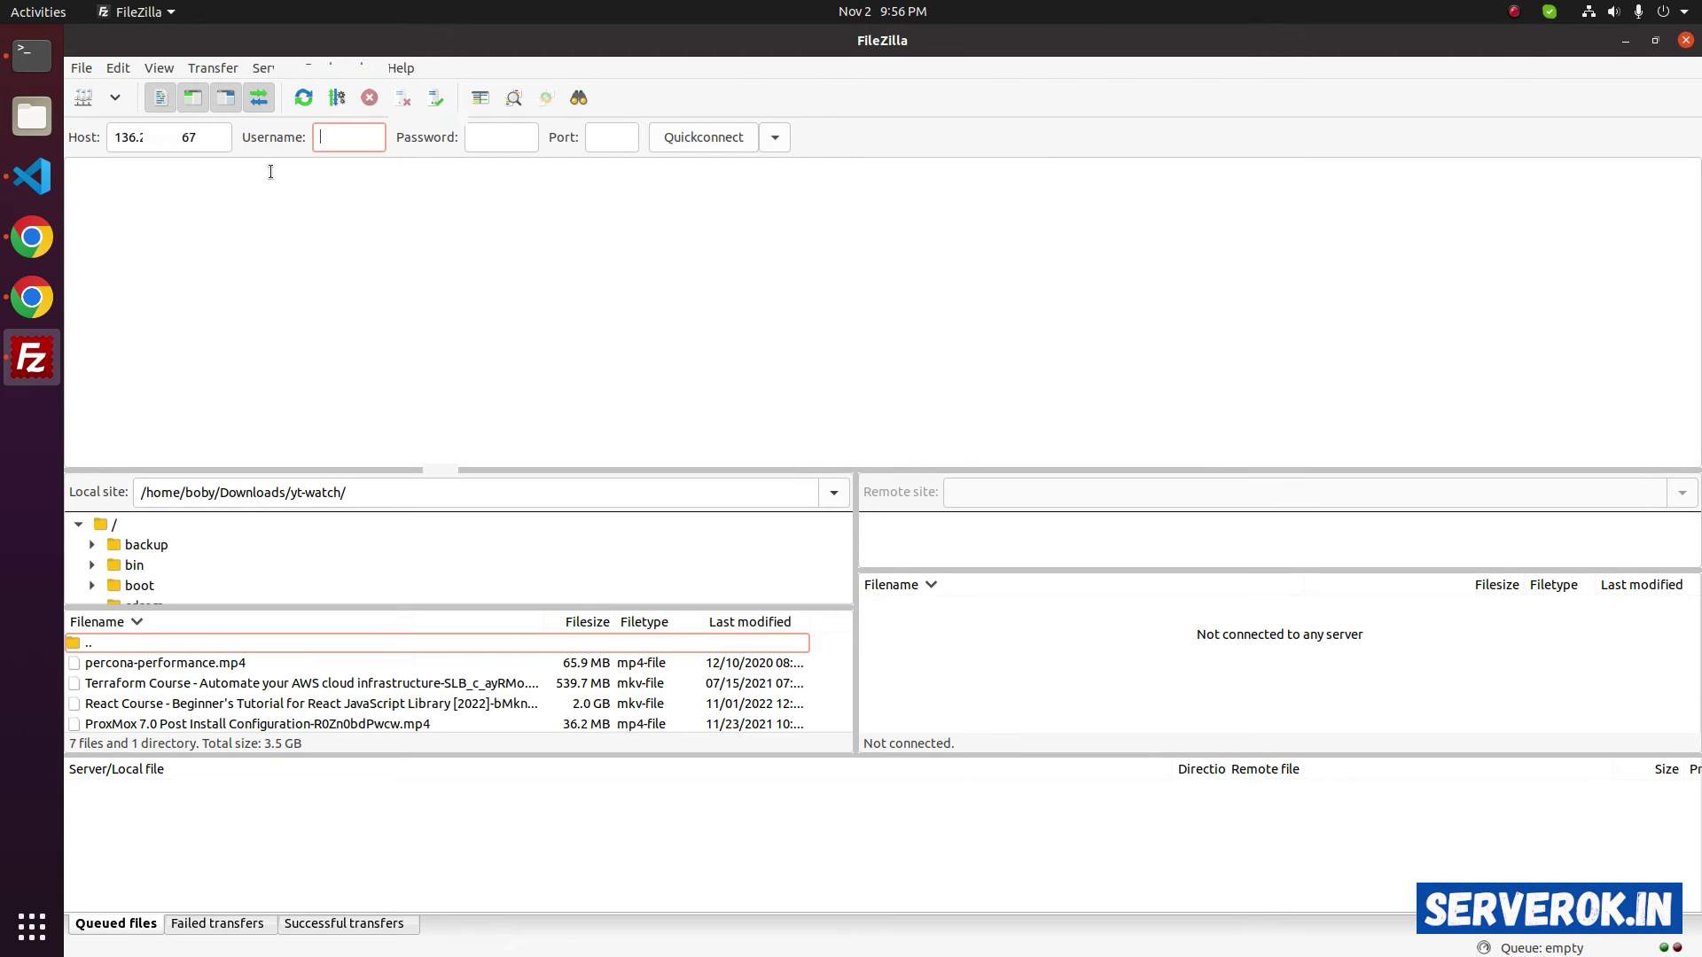
{"action": "right_click", "coordinate": [324, 138]}
{"action": "left_click", "coordinate": [392, 200]}
{"action": "left_click", "coordinate": [502, 138]}
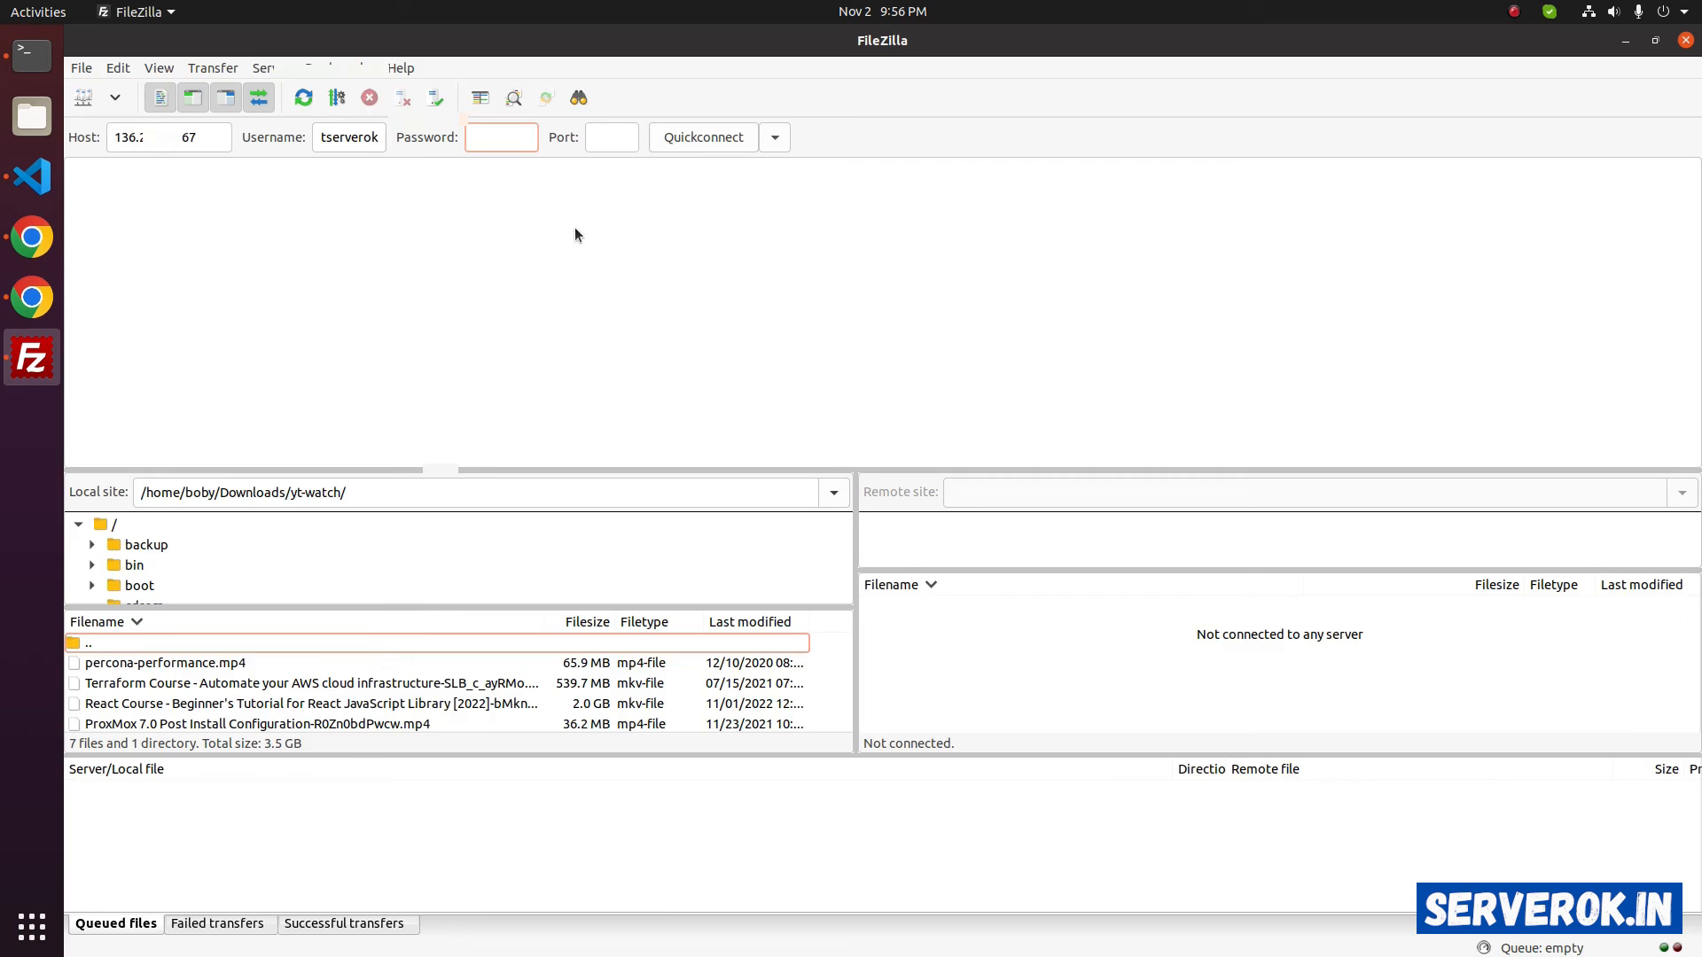
Paste the generated password into FileZilla and Quickconnect to the server
{"action": "key", "text": "alt+Tab"}
{"action": "key", "text": "alt+Tab"}
{"action": "right_click", "coordinate": [501, 136]}
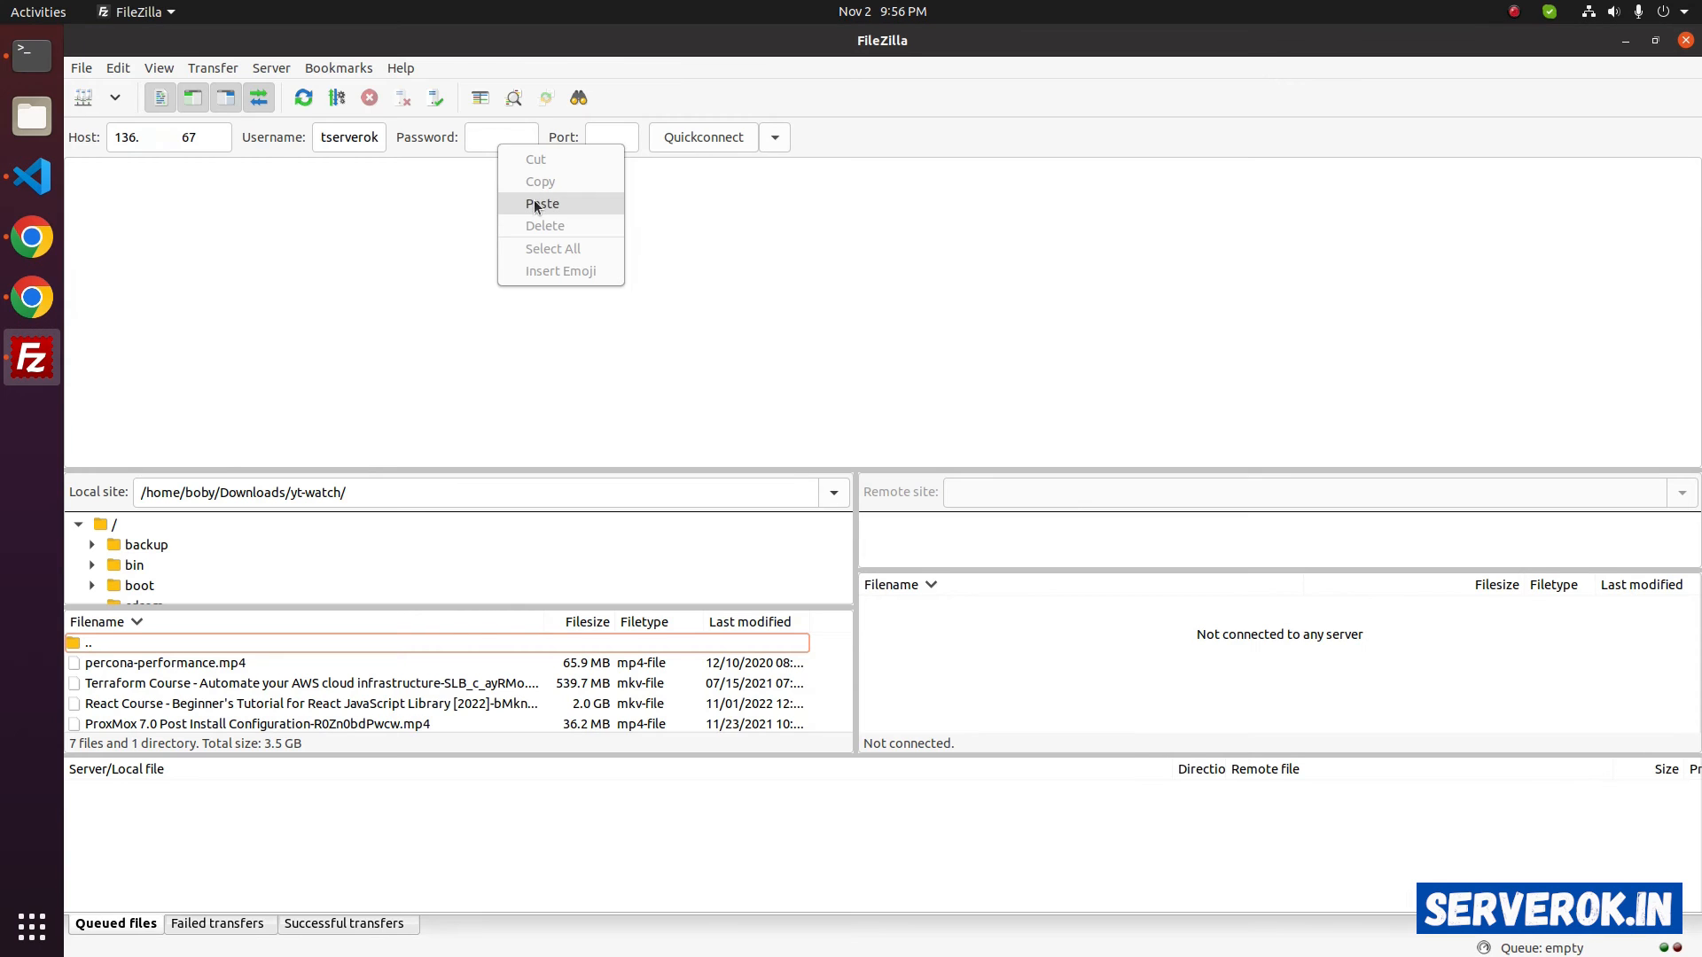
{"action": "left_click", "coordinate": [535, 205]}
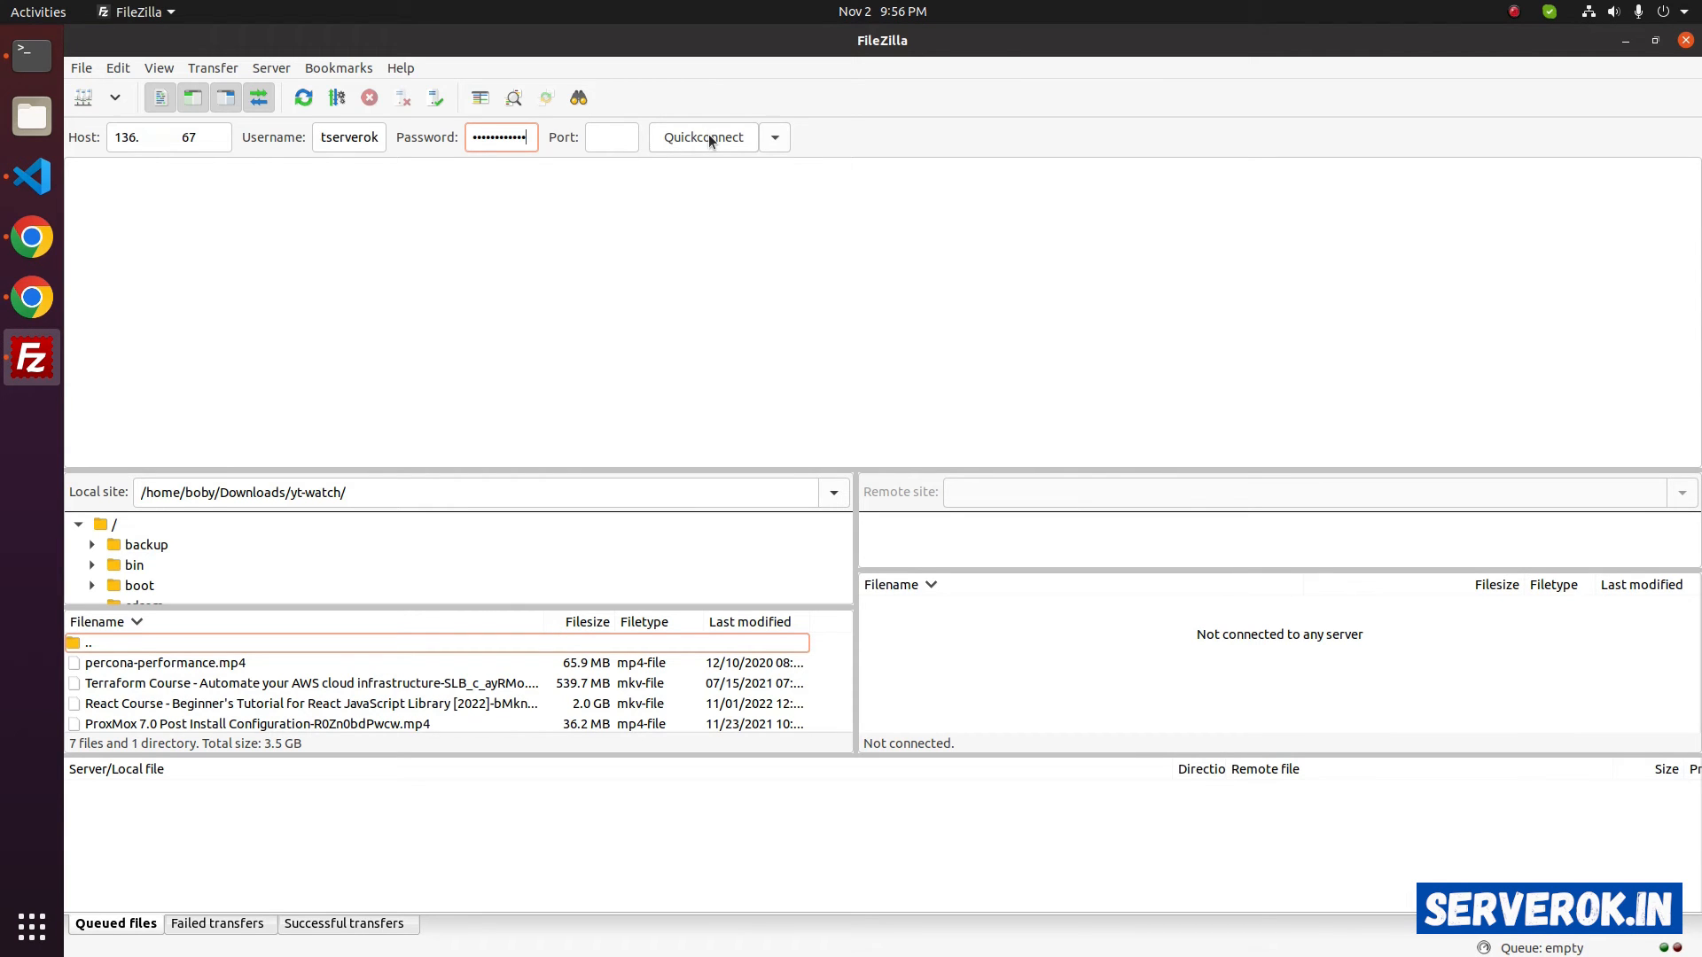
{"action": "left_click", "coordinate": [709, 135]}
Trust the server certificate, then open the remote public_html folder in the enlarged listing
{"action": "left_click", "coordinate": [1203, 751]}
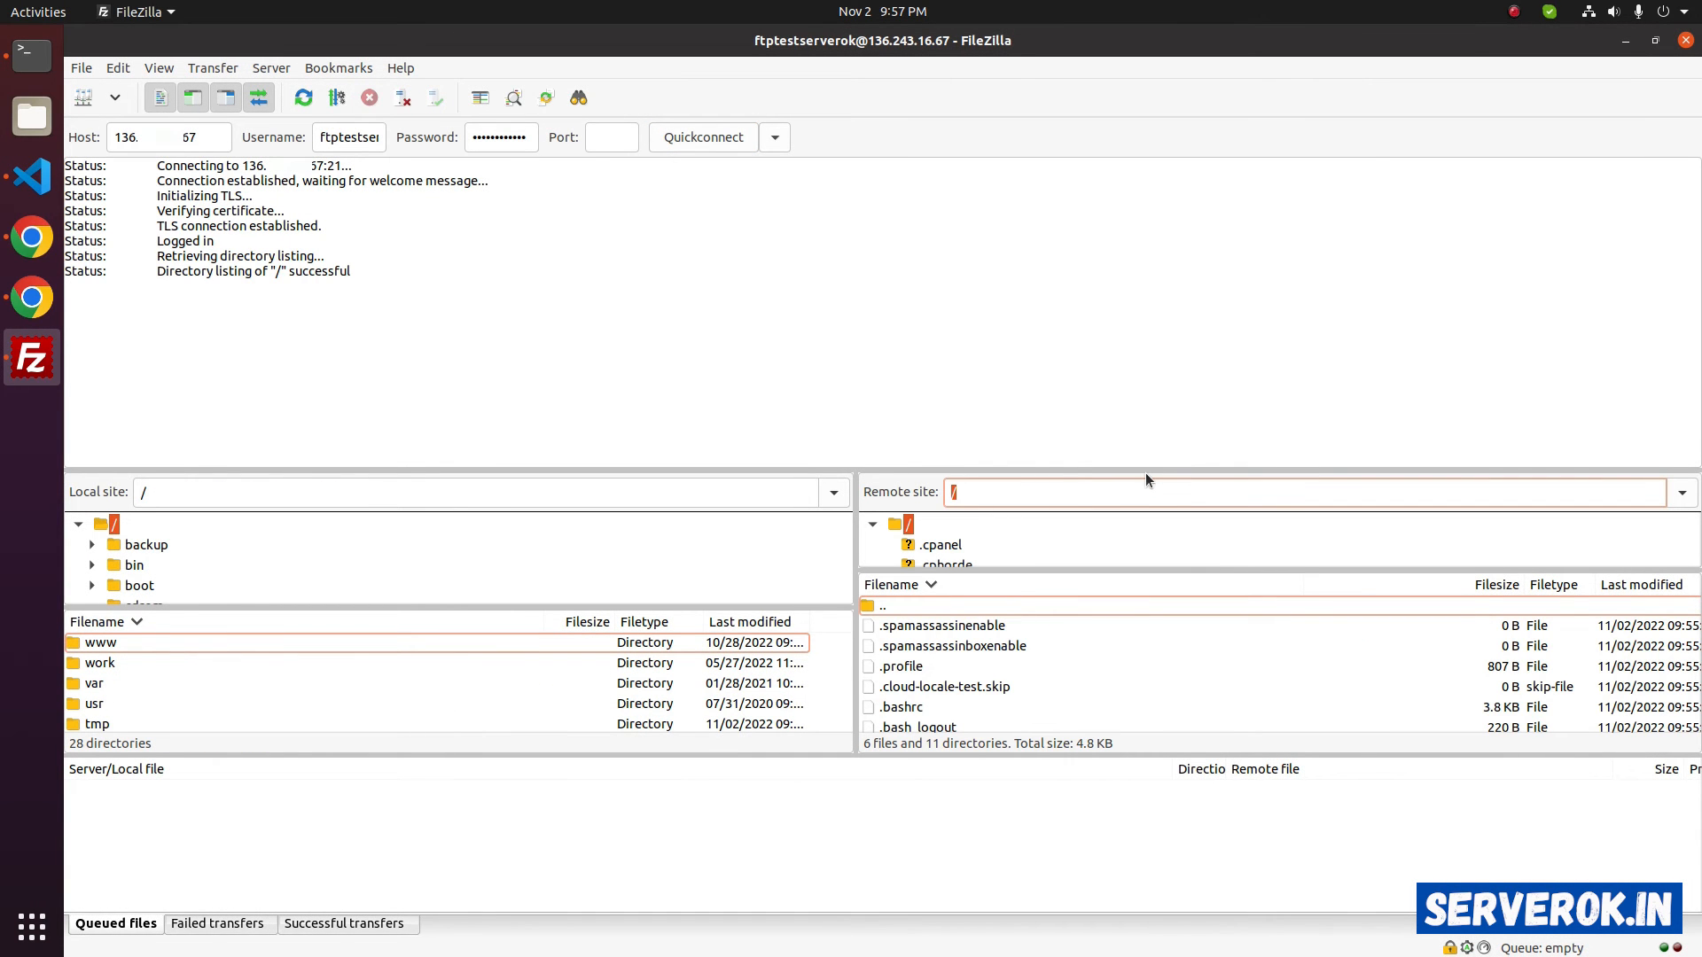
{"action": "left_click_drag", "start_coordinate": [1144, 472], "coordinate": [1145, 296]}
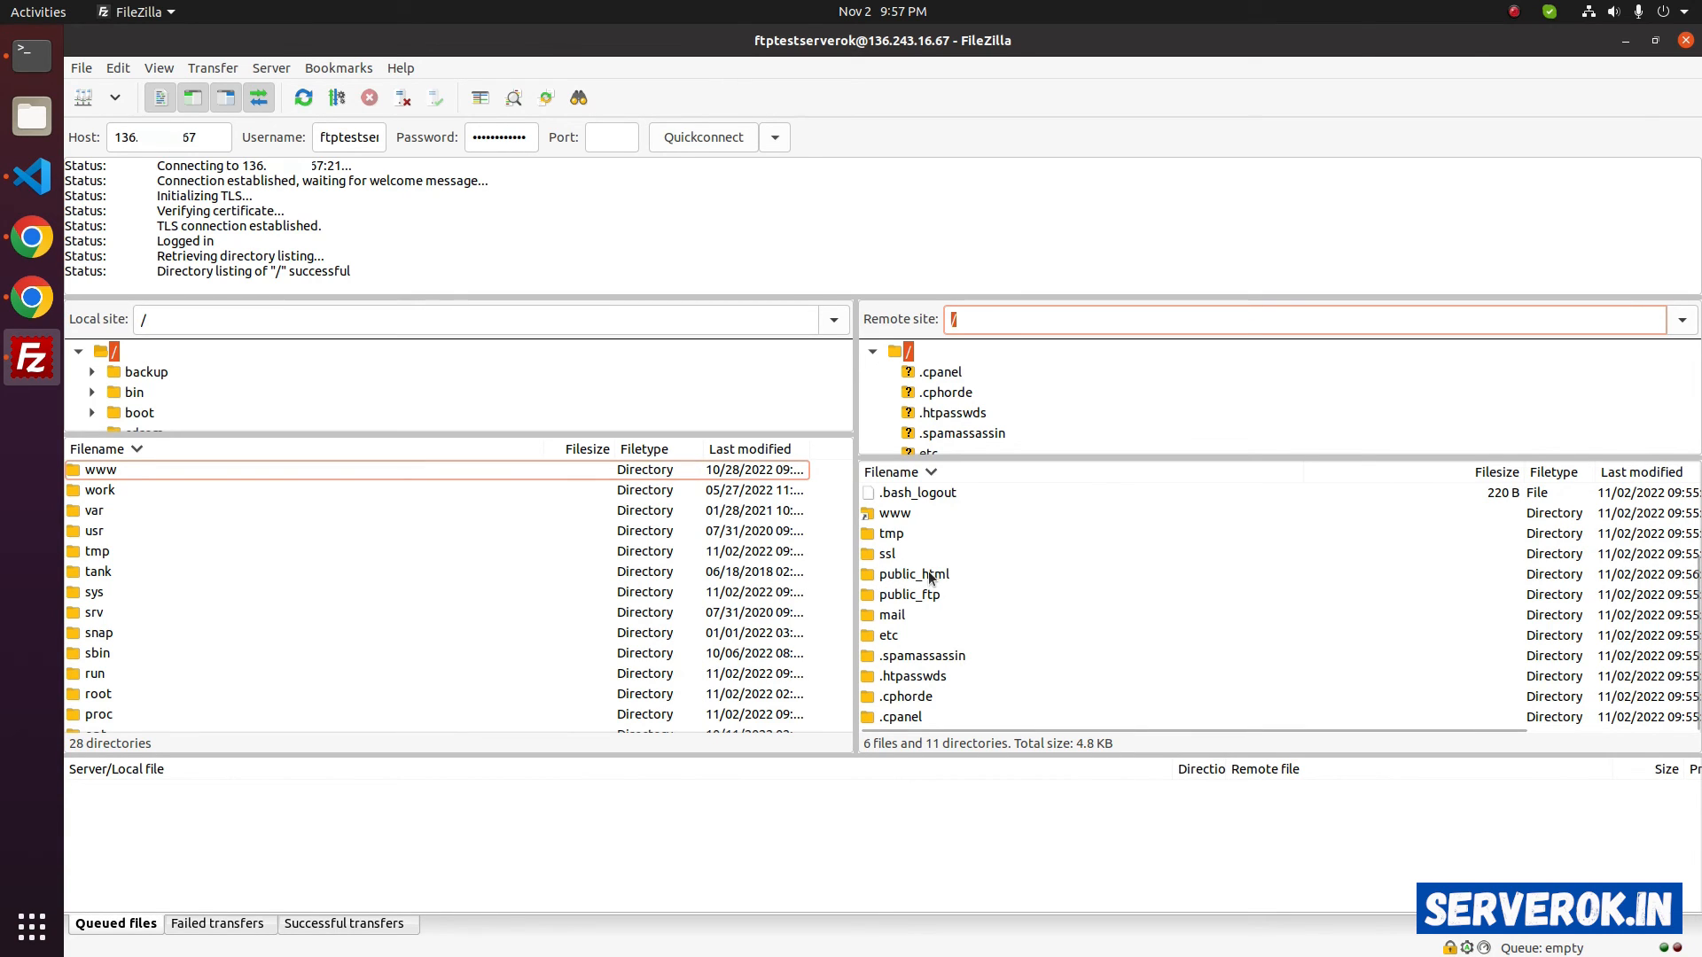
{"action": "double_click", "coordinate": [931, 574]}
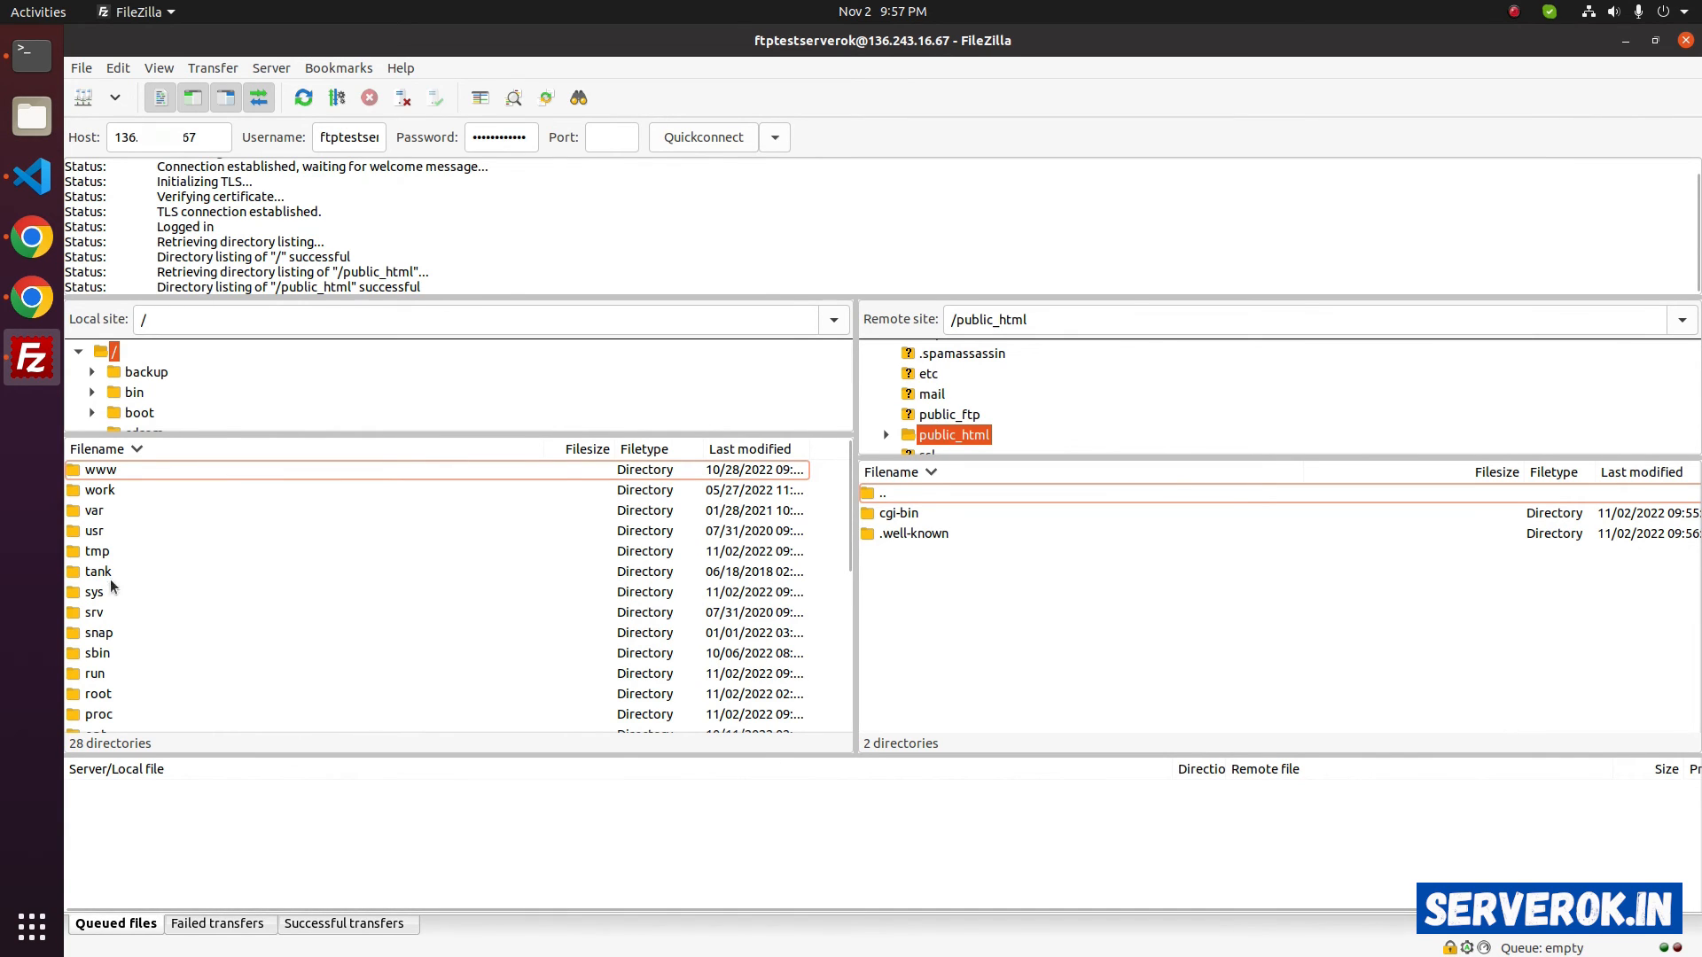
{"action": "left_click", "coordinate": [243, 319]}
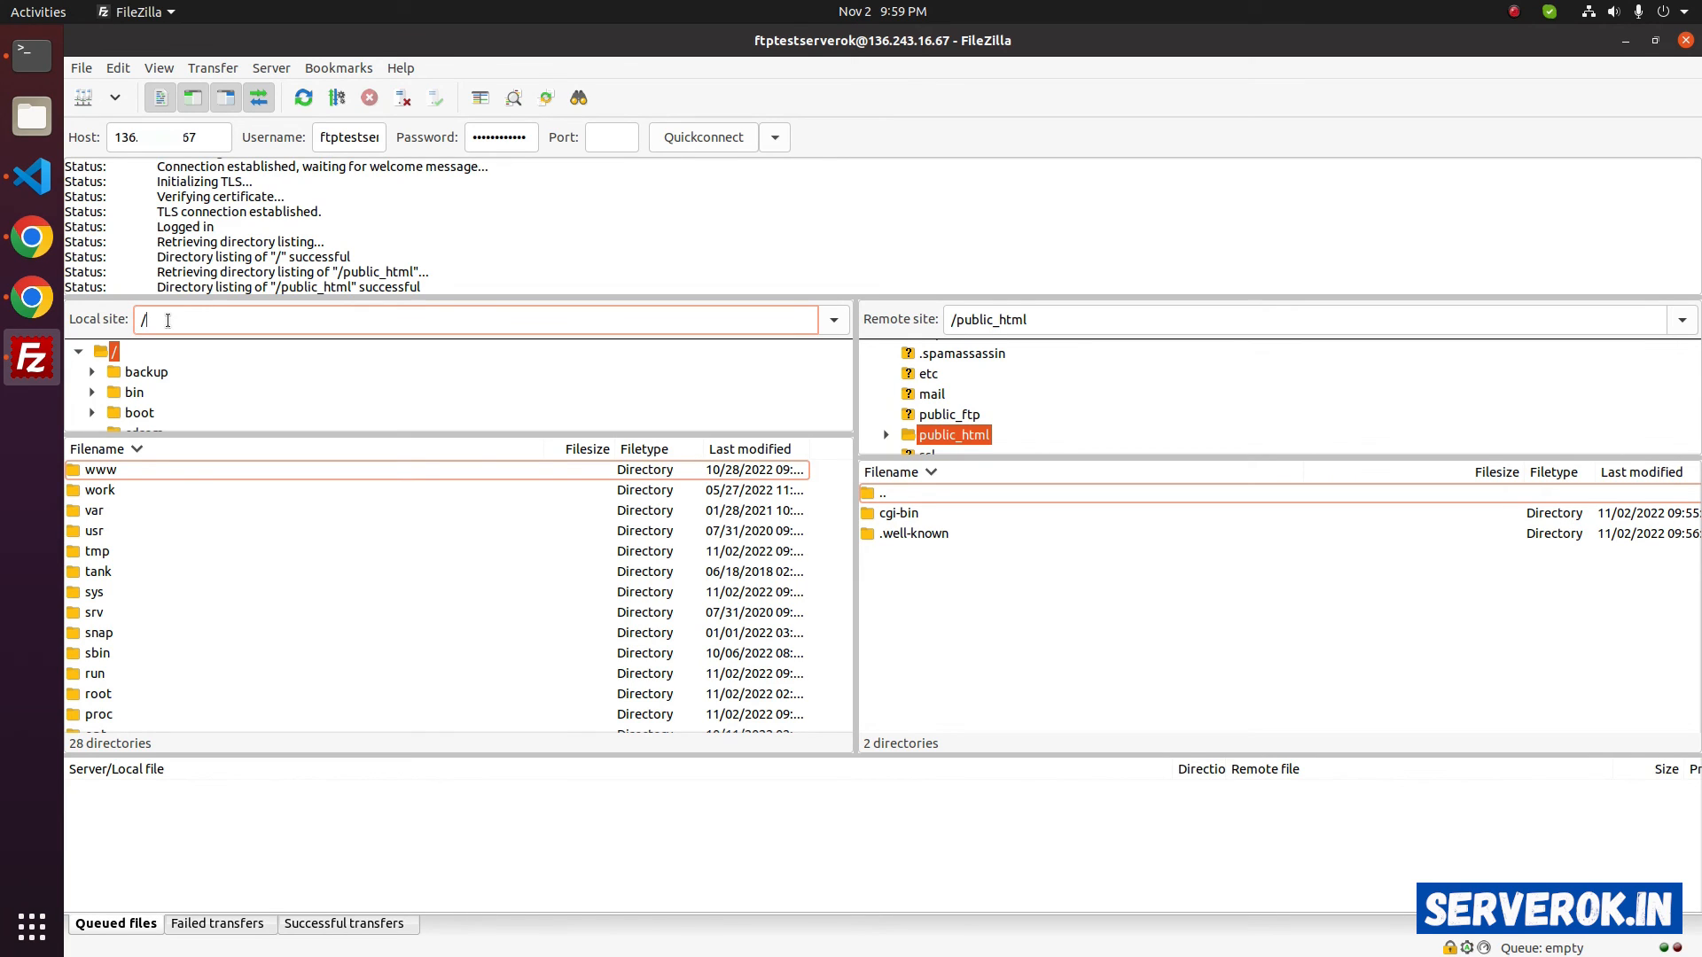
{"action": "type", "text": "home/b"}
{"action": "type", "text": "oby/"}
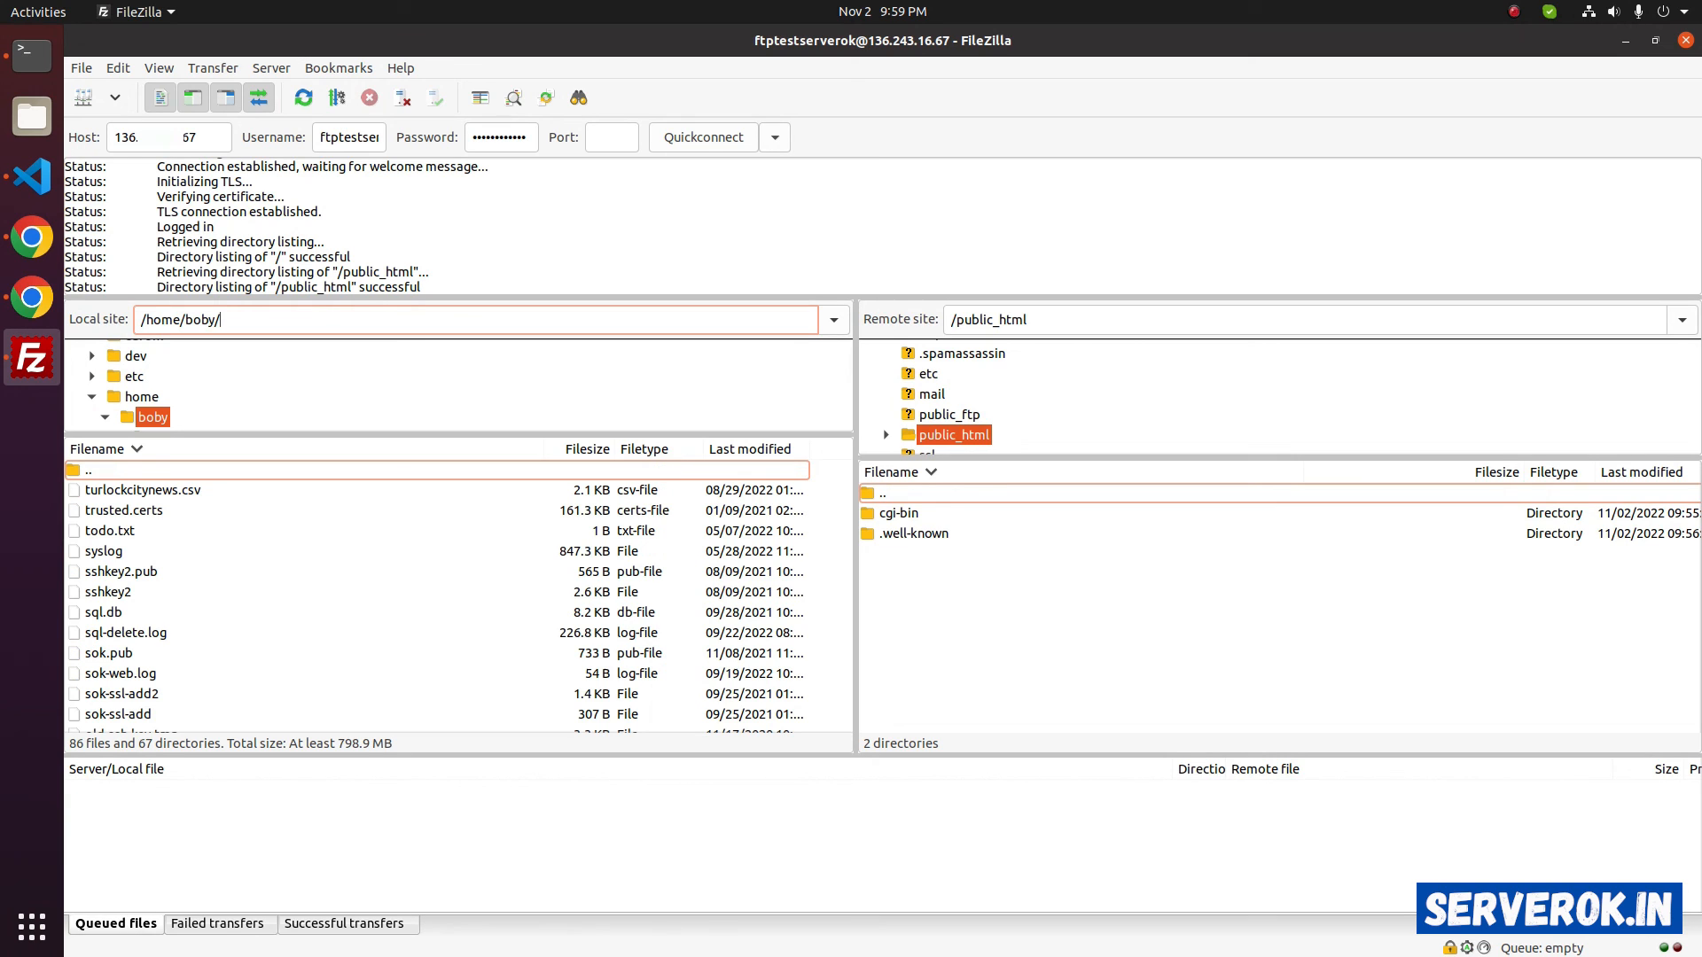
Go to the local home folder and drag todo.txt onto the remote public_html listing
{"action": "key", "text": "Return"}
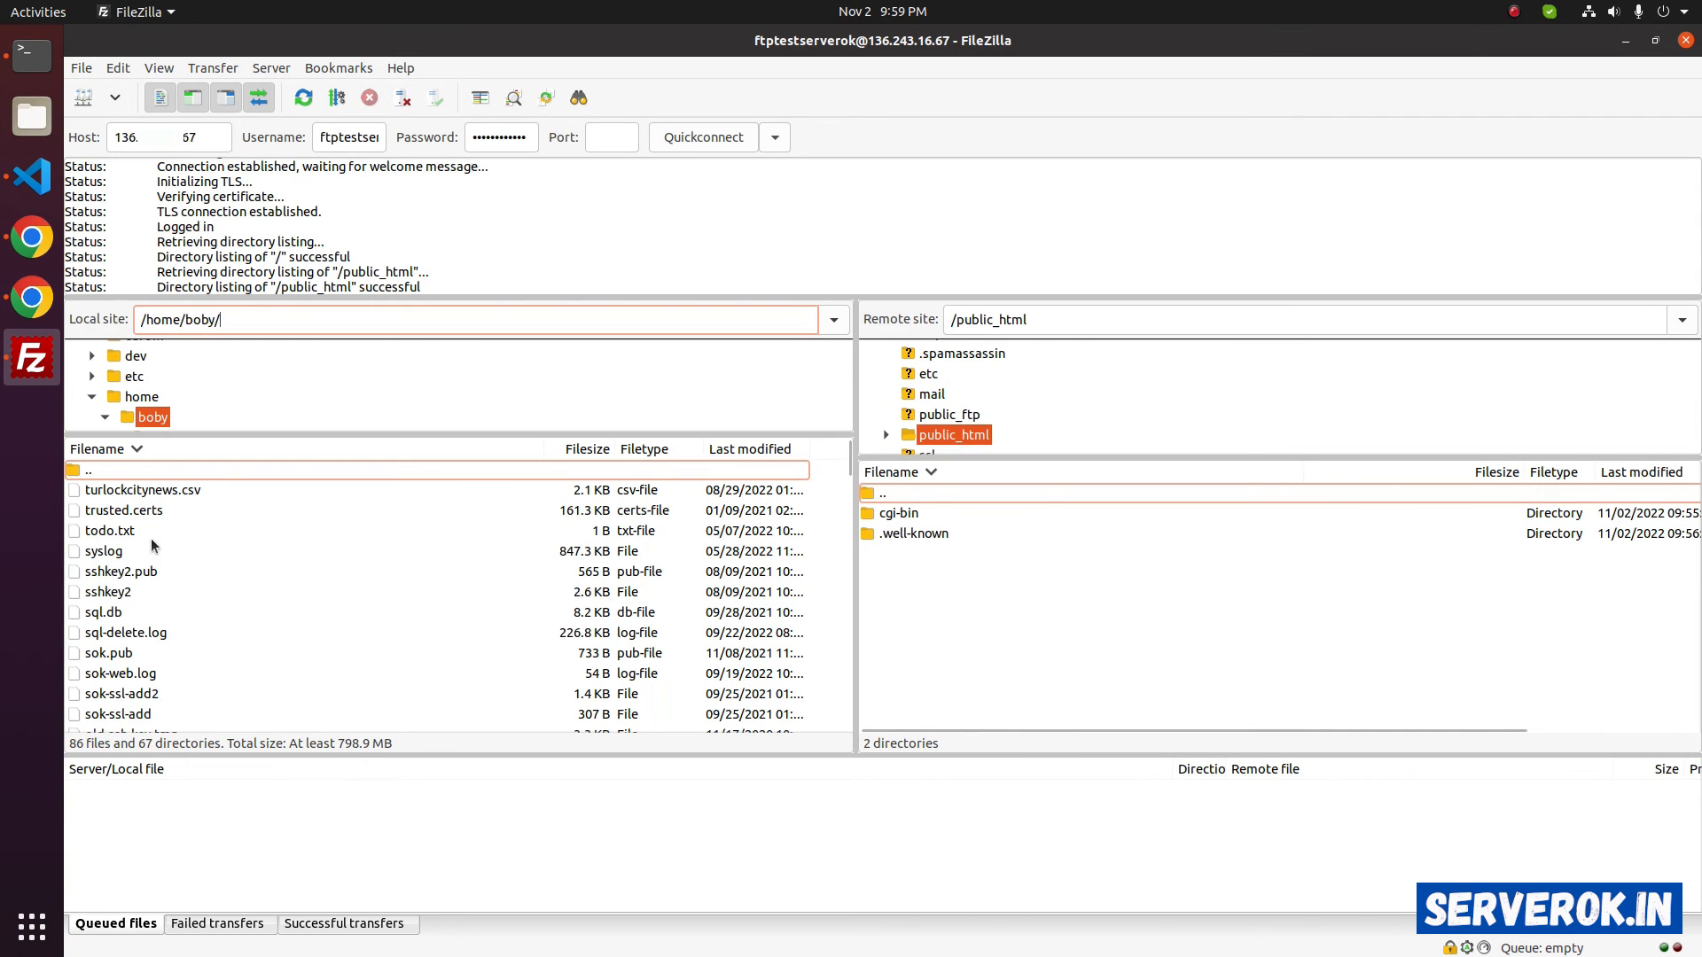
{"action": "left_click_drag", "start_coordinate": [99, 533], "coordinate": [931, 533]}
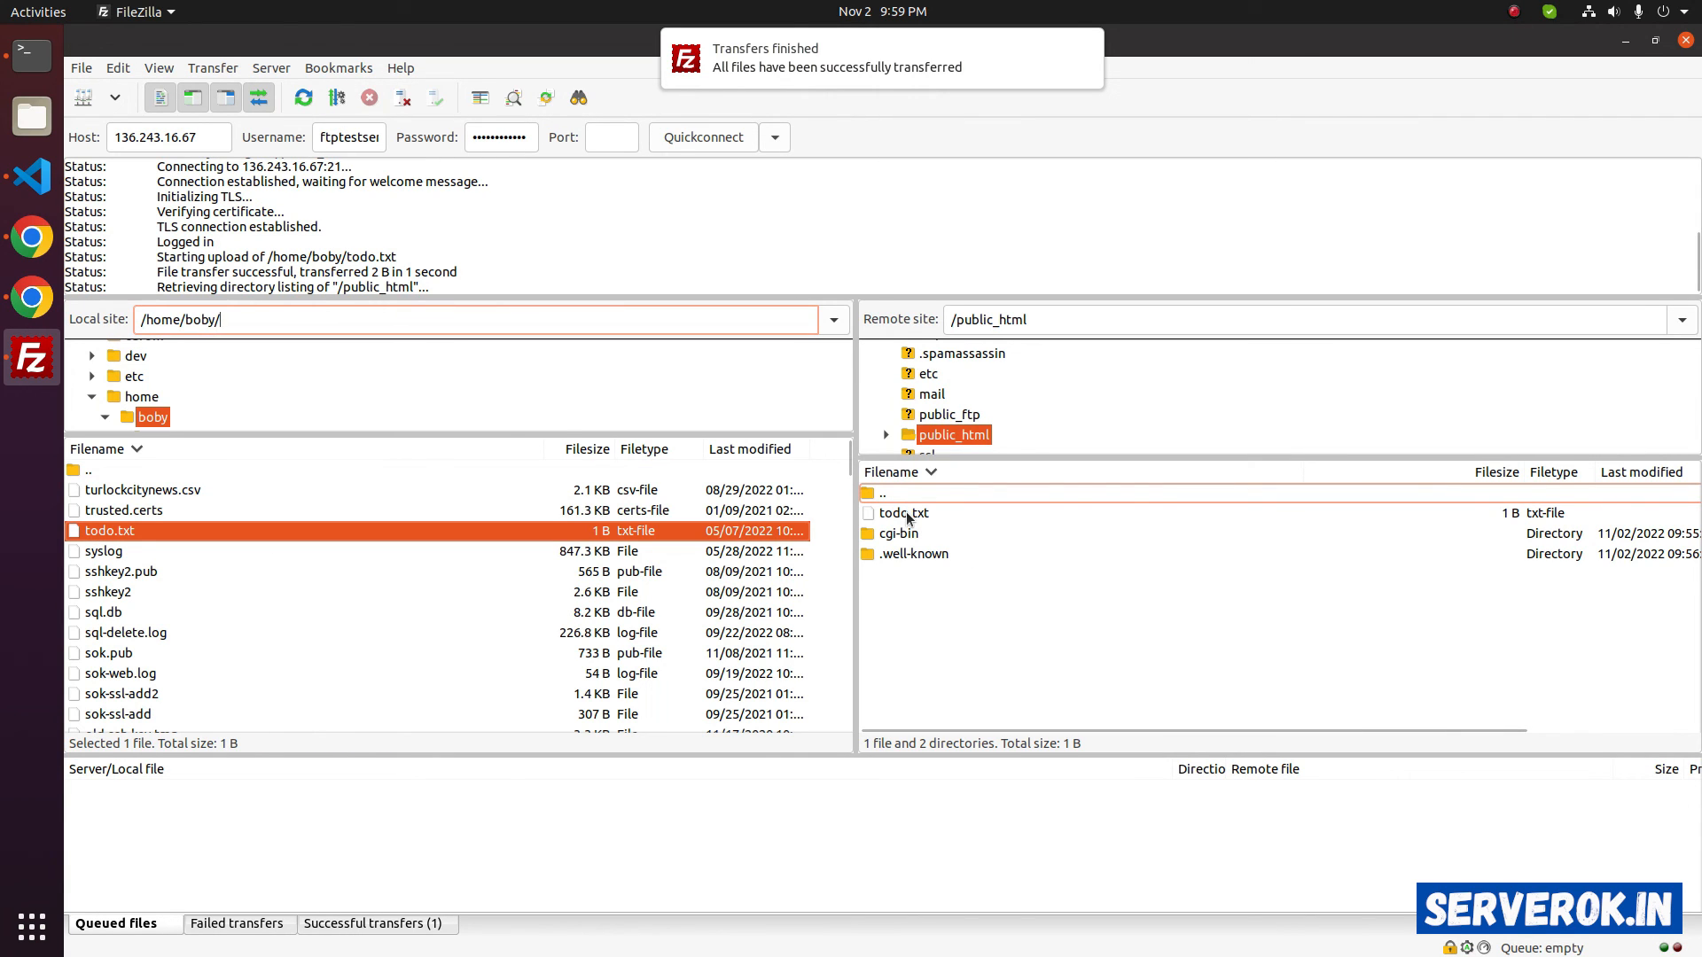